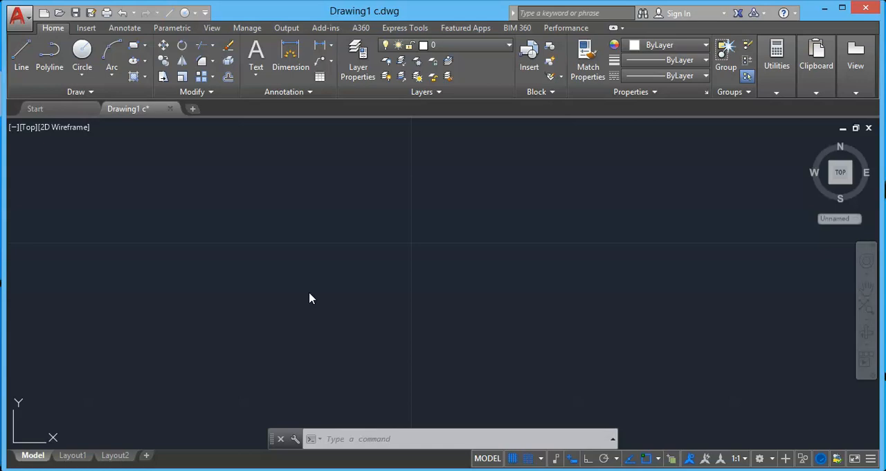
Step: Open the Dimension Style Manager
left_click(122, 29)
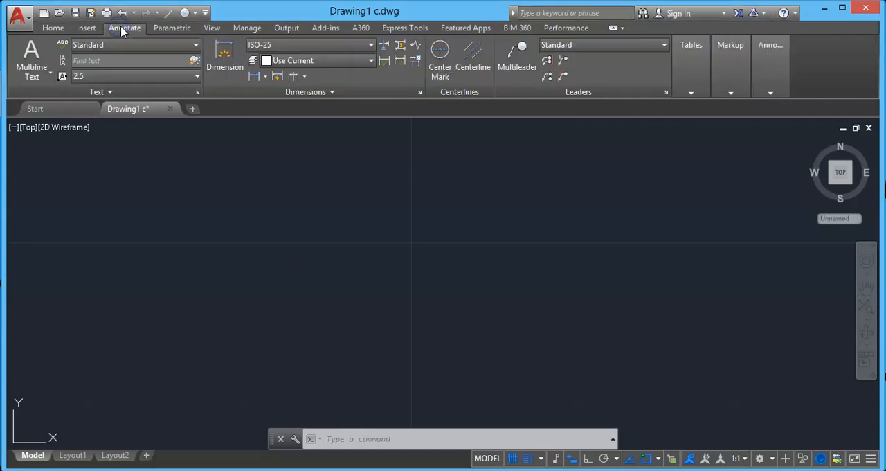
left_click(365, 45)
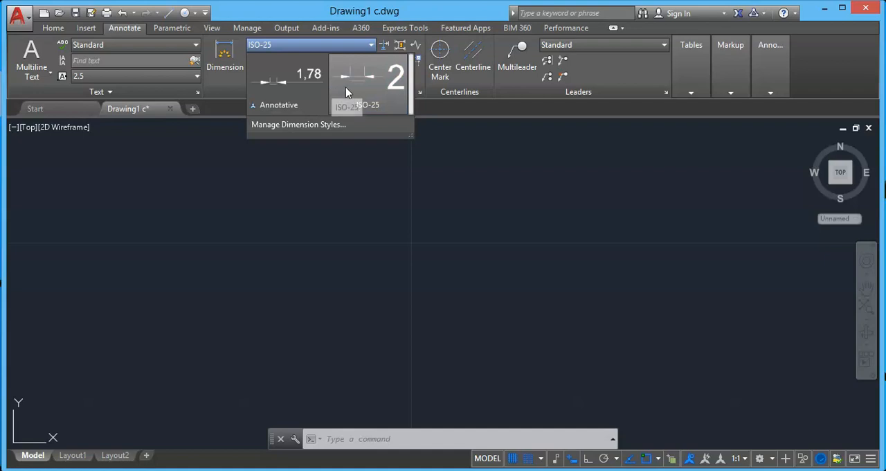
left_click(318, 125)
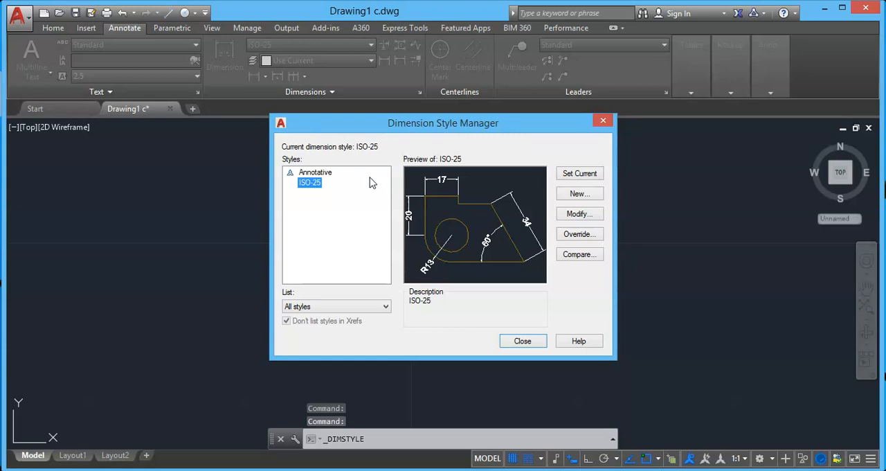
Step: Compare the previews of the Annotative and ISO-25 dimension styles, ending with ISO-25 selected
left_click(303, 172)
left_click(308, 182)
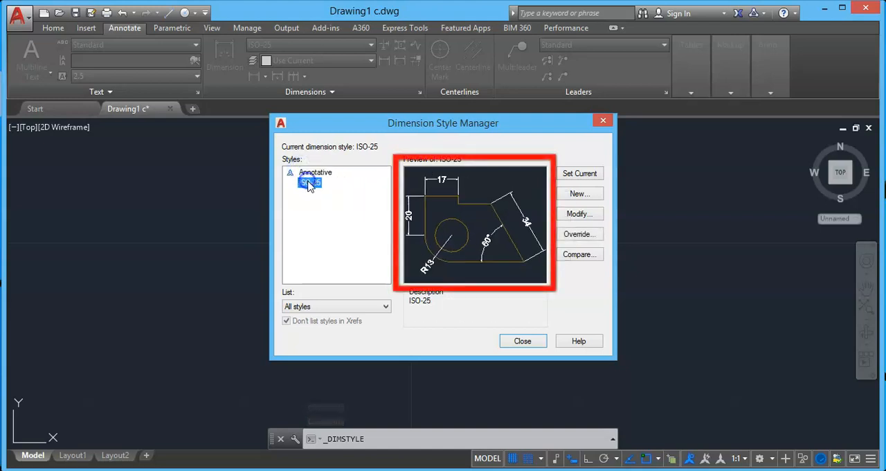
left_click(313, 172)
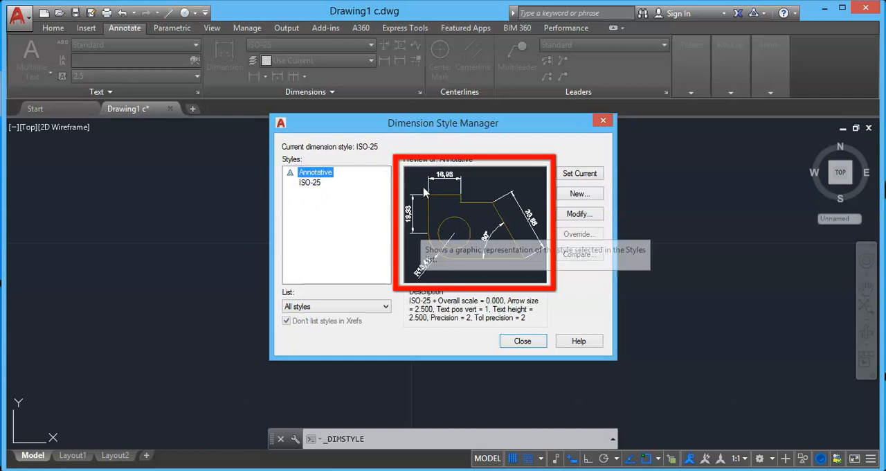
left_click(310, 183)
left_click(311, 173)
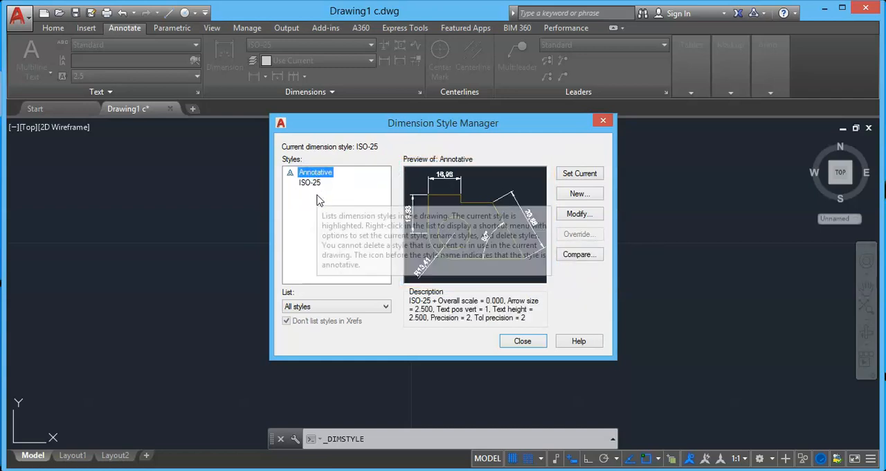
left_click(316, 185)
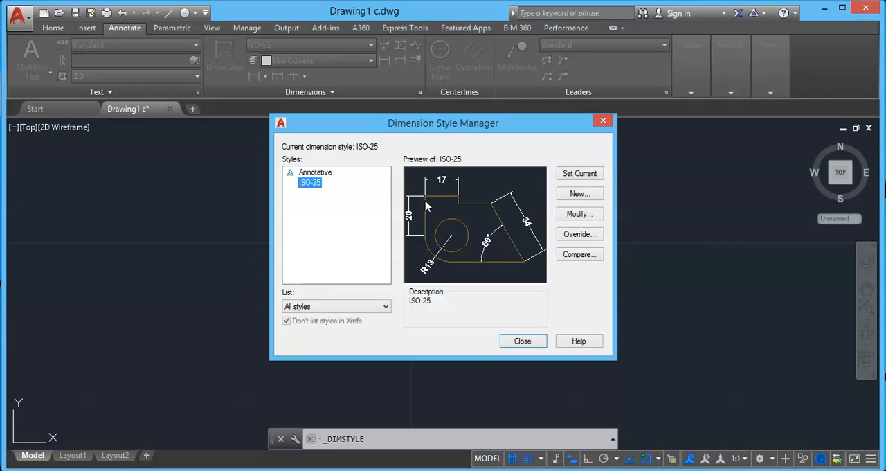
Step: Create a new dimension style named "our style" that starts with ISO-25 and applies to all dimensions
left_click(579, 194)
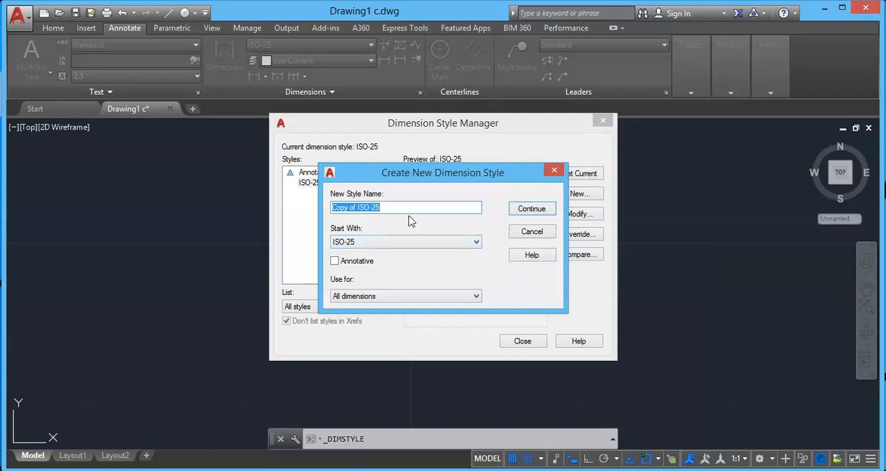
type("our style")
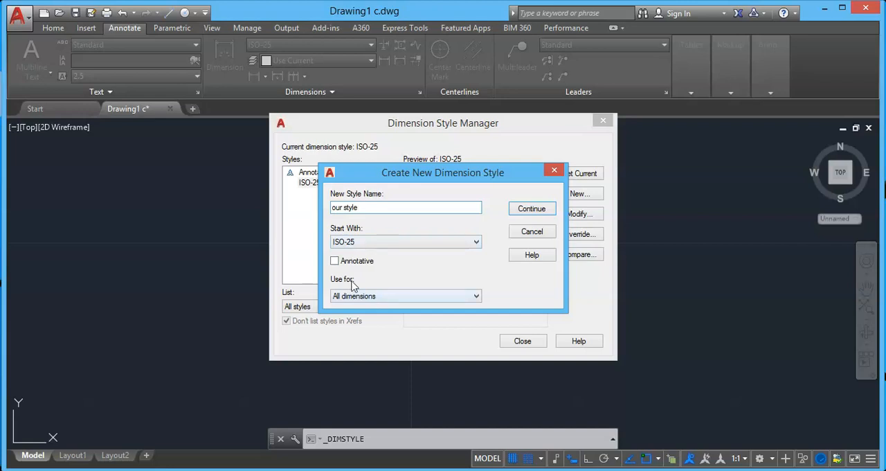
left_click(531, 209)
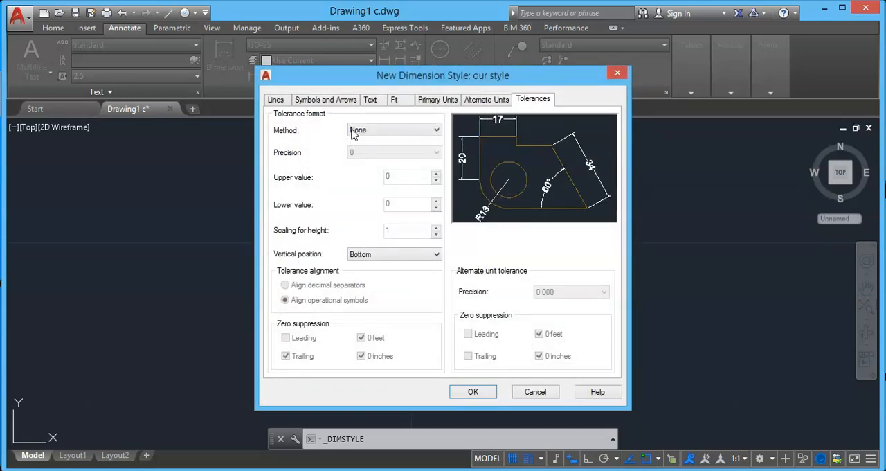
Step: Look through the new style's line, symbol and arrow, text, fit, primary unit and tolerance settings
left_click(279, 102)
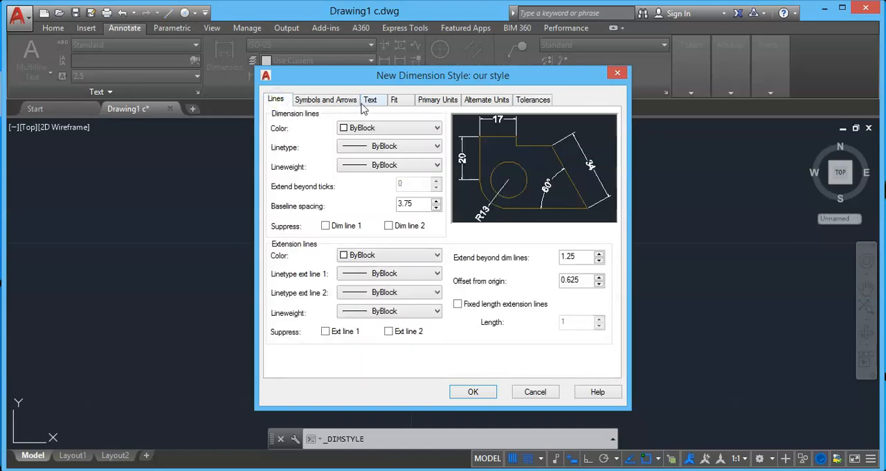
left_click(339, 102)
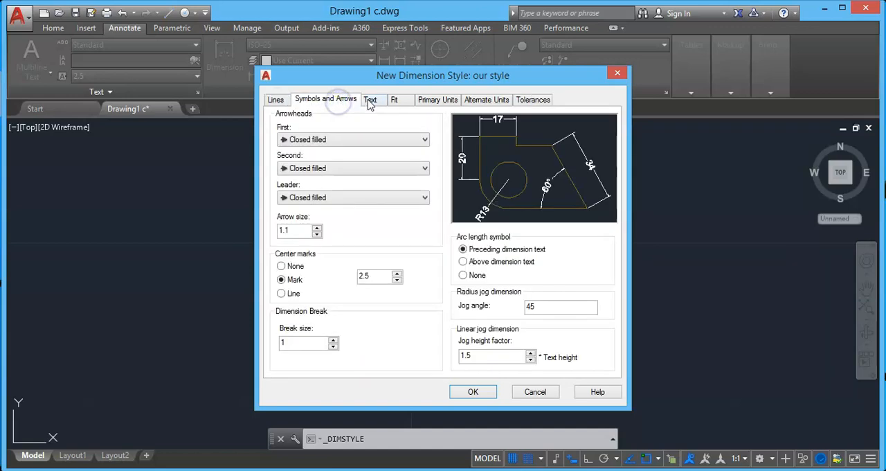
left_click(371, 101)
left_click(394, 101)
left_click(433, 100)
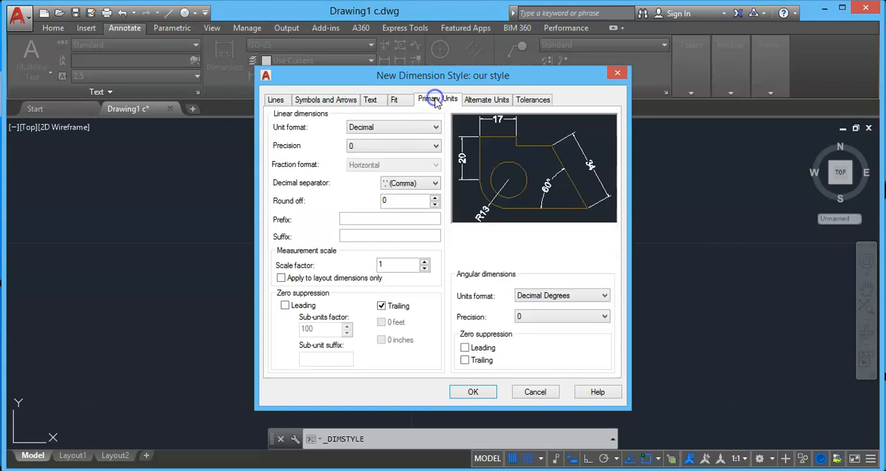
left_click(534, 101)
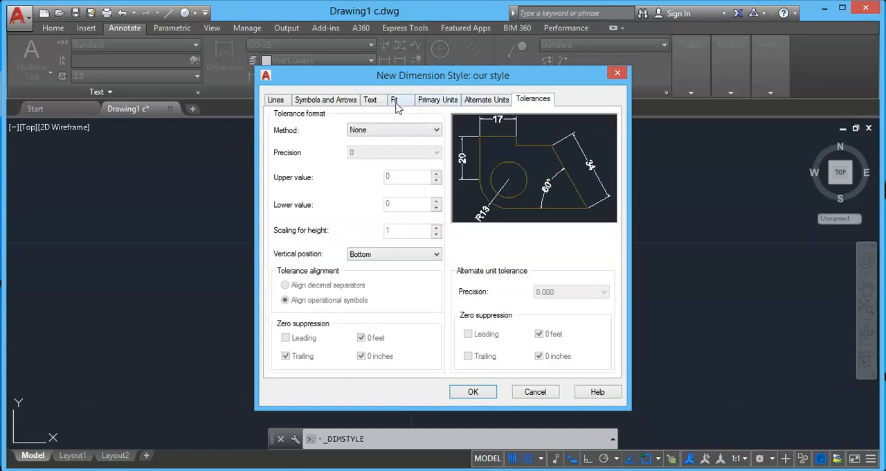
Step: Set the dimension line color of the new style to Red
left_click(276, 101)
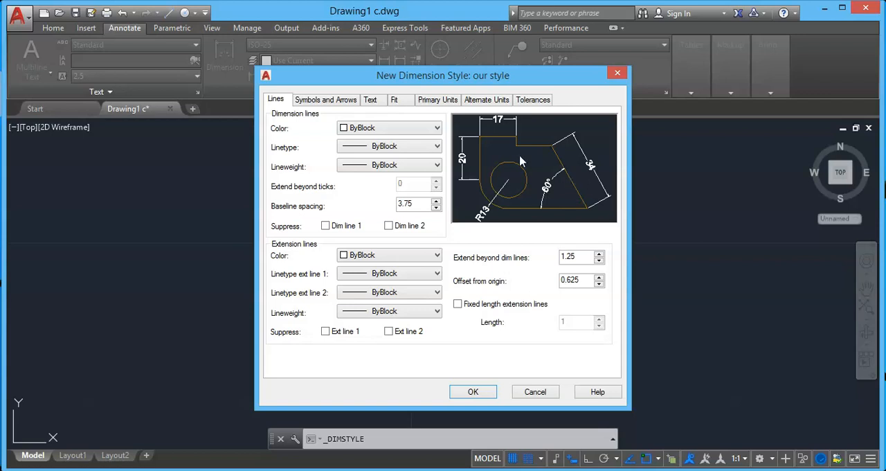
left_click(375, 130)
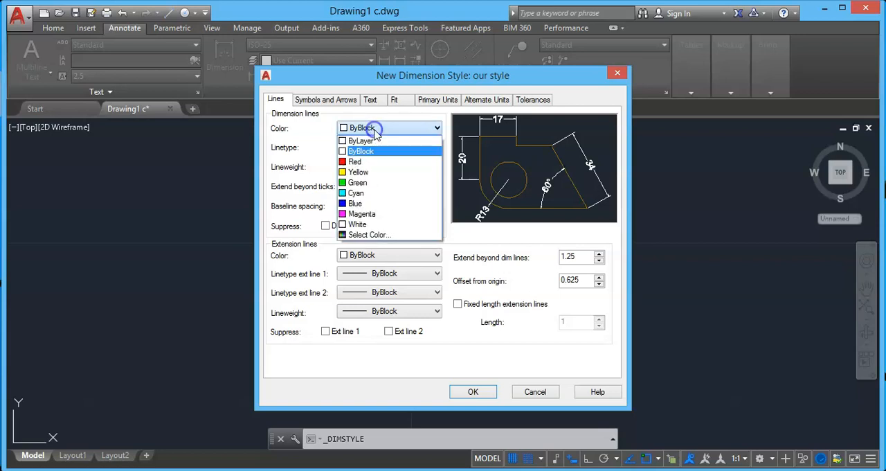
left_click(362, 159)
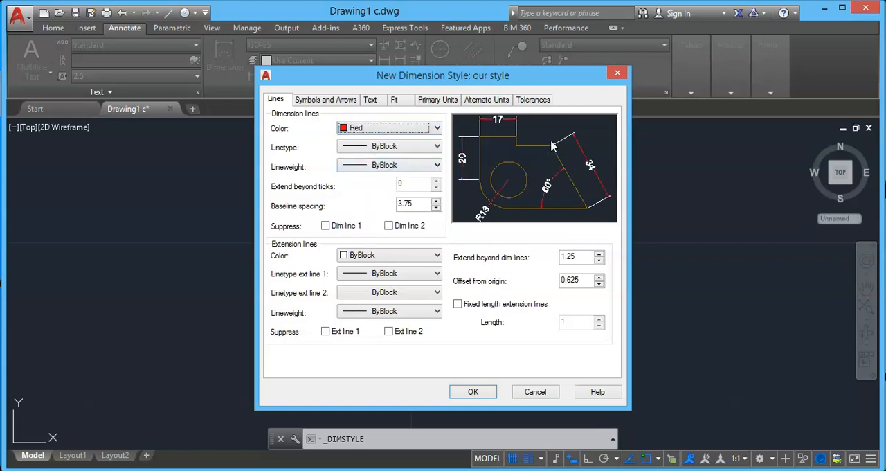
left_click(391, 146)
left_click(390, 145)
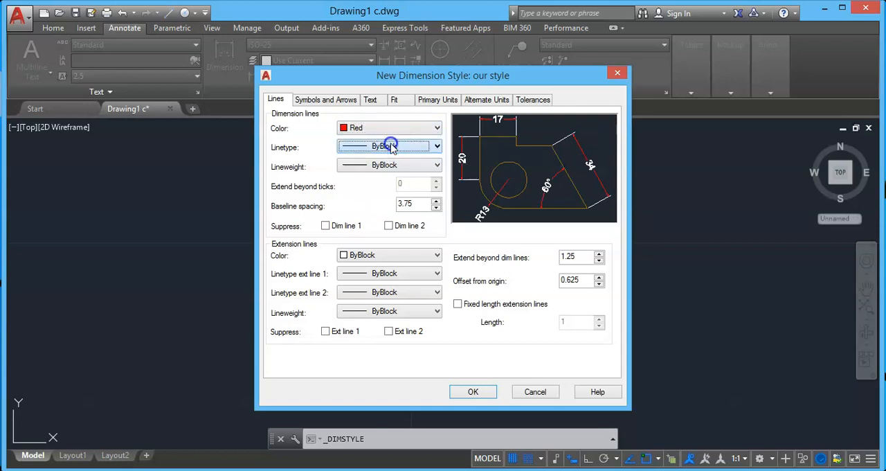
left_click(390, 164)
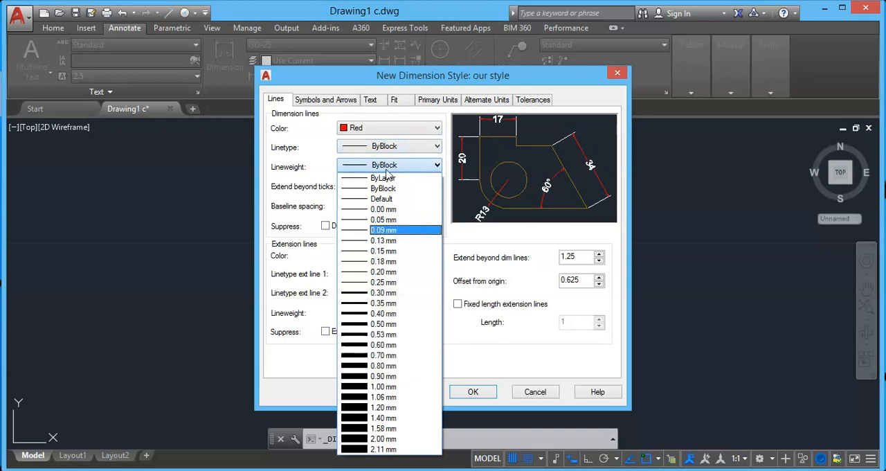
left_click(385, 168)
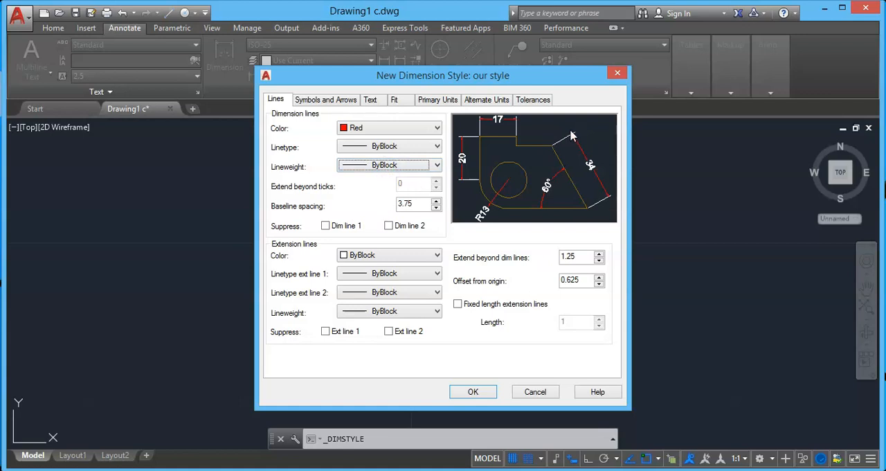
Step: Set the extension line color of the new style to Green
left_click(387, 257)
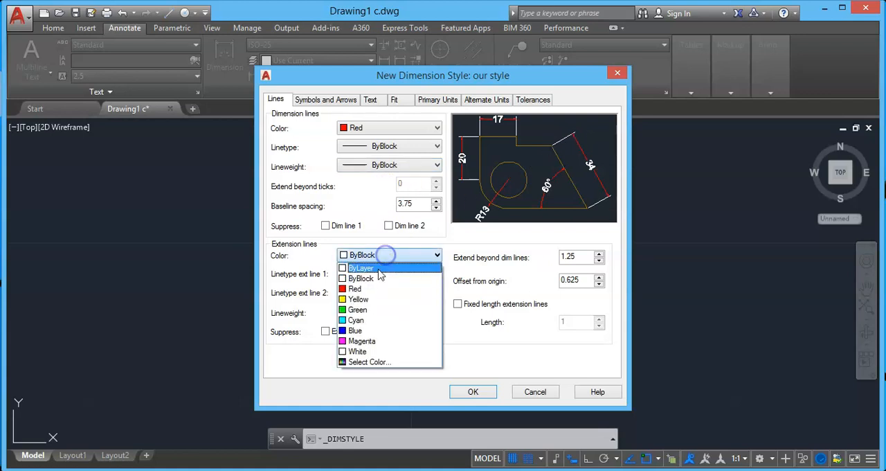
left_click(356, 308)
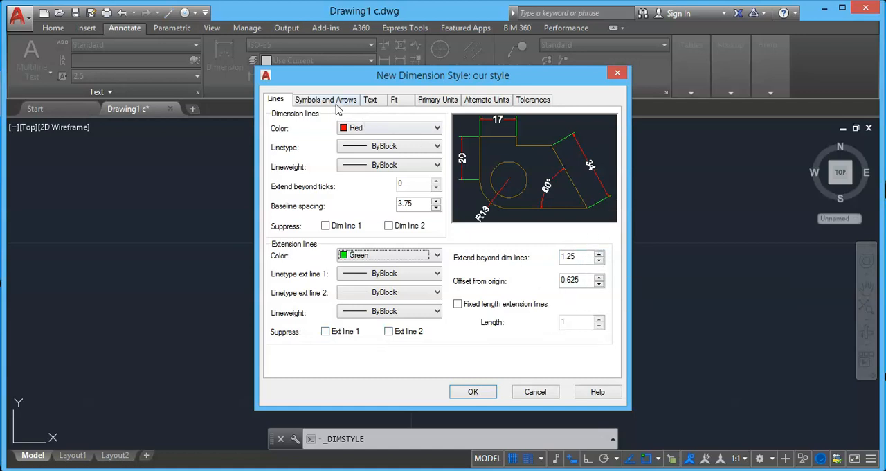
Step: Set the first arrowhead of the style to Architectural tick so the second arrowhead follows it
left_click(334, 101)
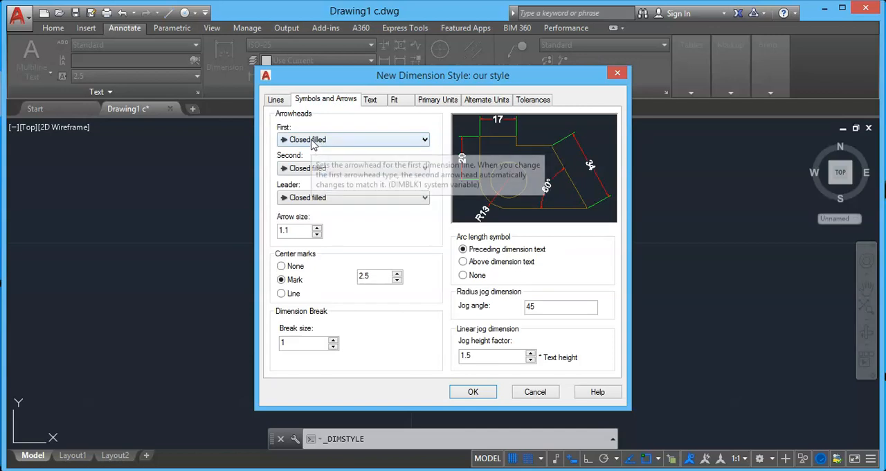
left_click(352, 141)
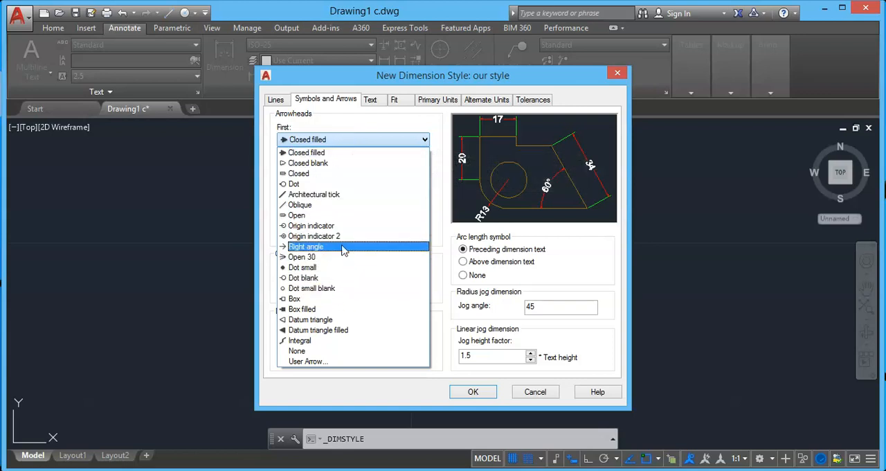
left_click(322, 198)
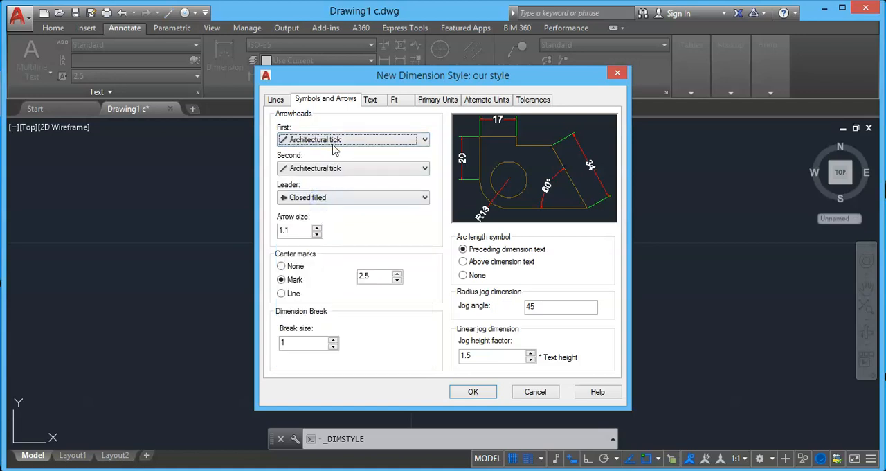
Step: Try Closed filled for the second arrowhead and return it to Architectural tick
left_click(298, 170)
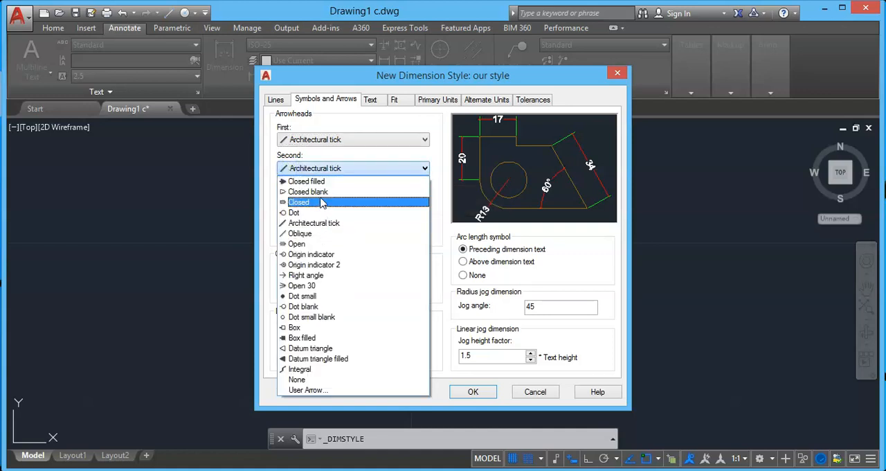
left_click(318, 183)
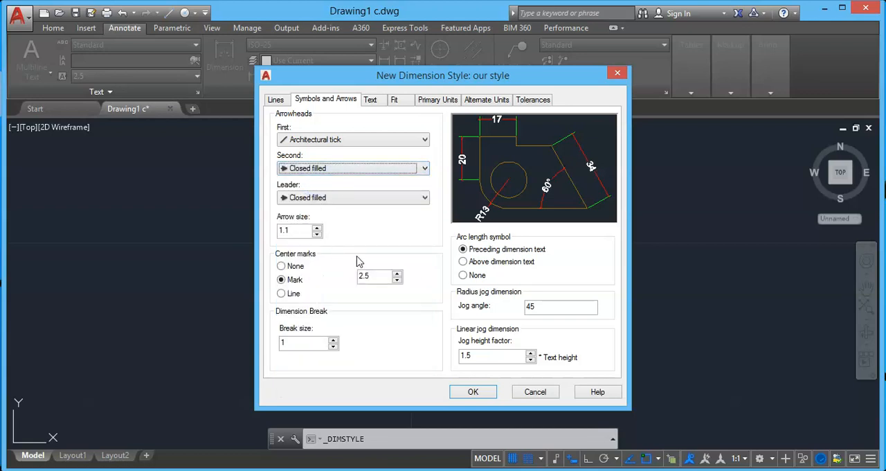
left_click(313, 172)
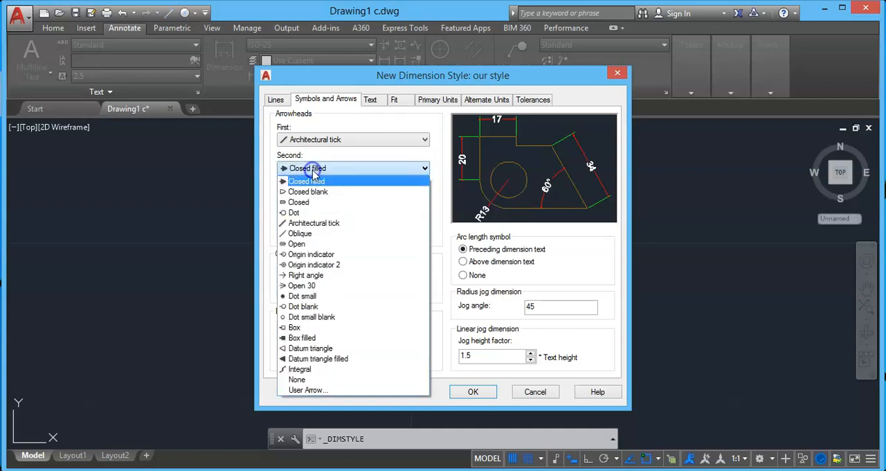
left_click(315, 224)
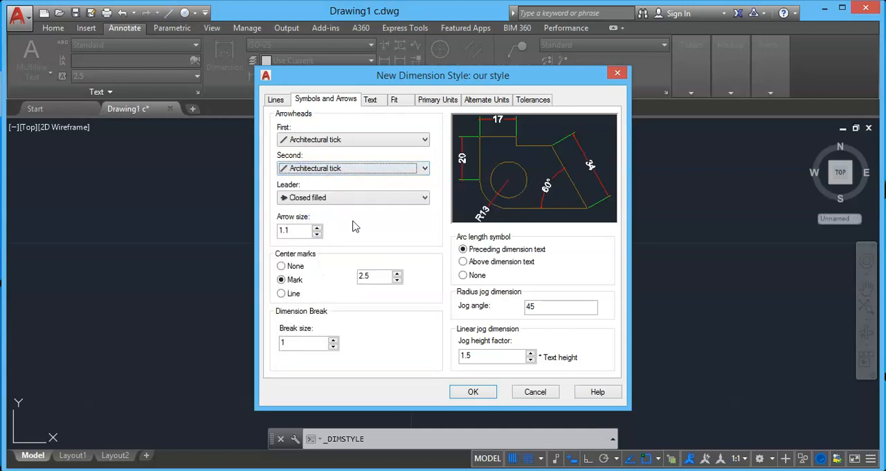
Step: Try the Line and None options for the center marks and return to Mark
left_click_drag(307, 231, 277, 232)
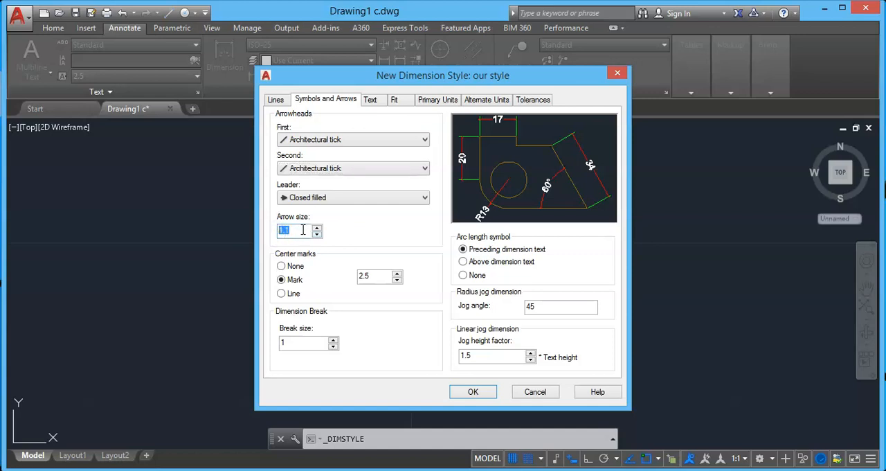
left_click(303, 238)
left_click(281, 294)
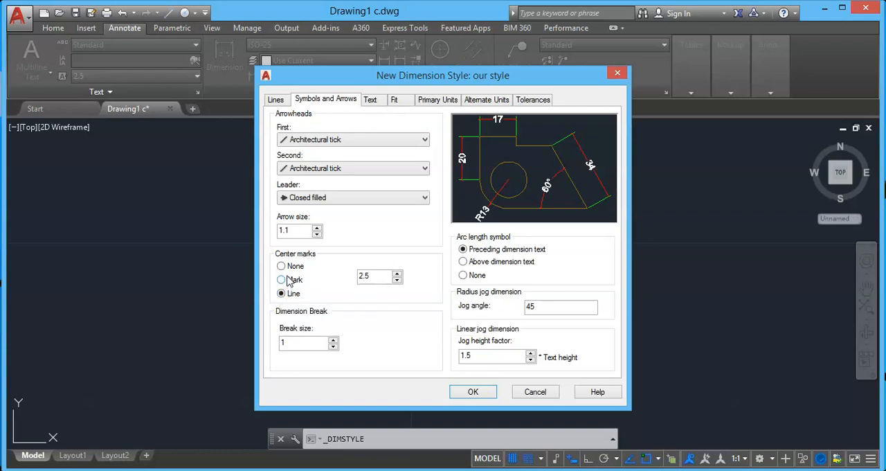
left_click(282, 267)
left_click(282, 280)
Step: Set the dimension text color of the style to Yellow
left_click(370, 101)
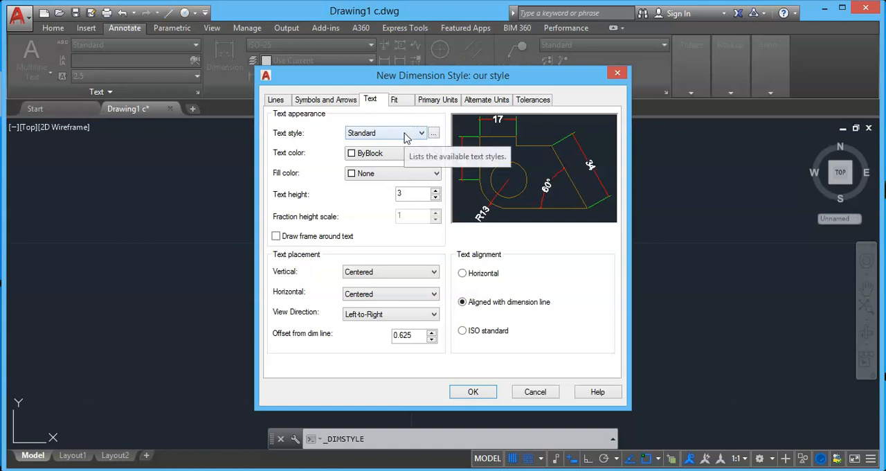
left_click(385, 153)
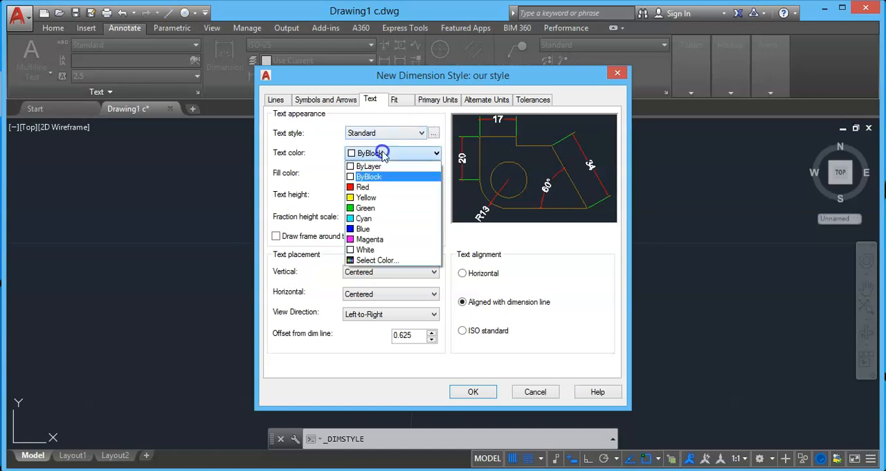
left_click(378, 198)
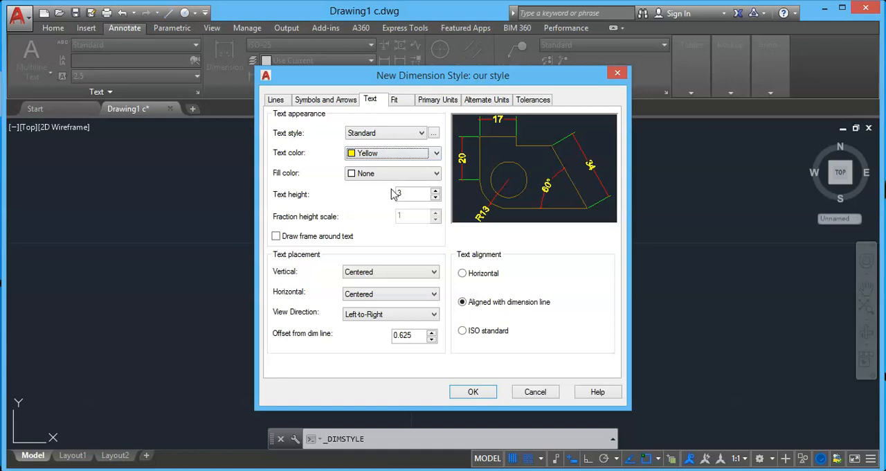
Step: Try a Cyan fill with a frame around the dimension text, then restore the fill to None and remove the frame
left_click(376, 176)
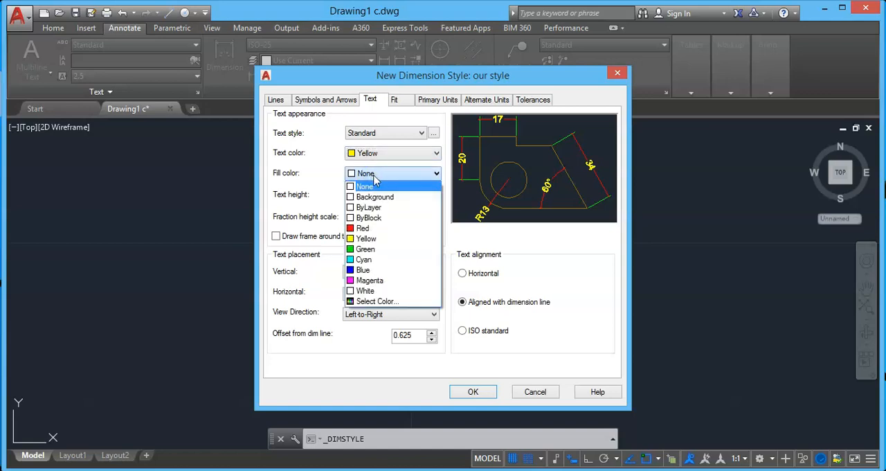
left_click(371, 258)
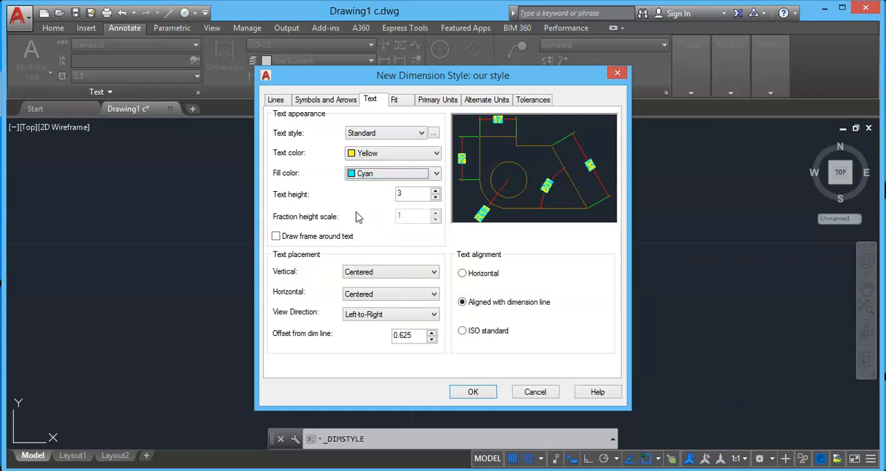
left_click(276, 237)
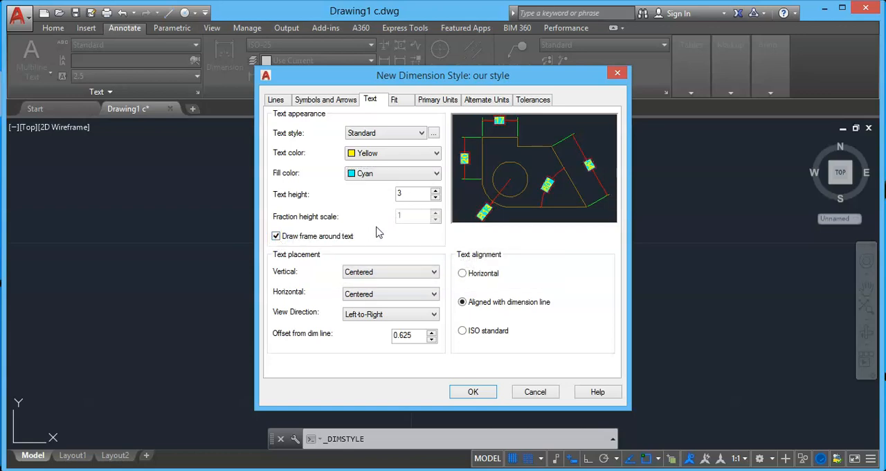
left_click(385, 174)
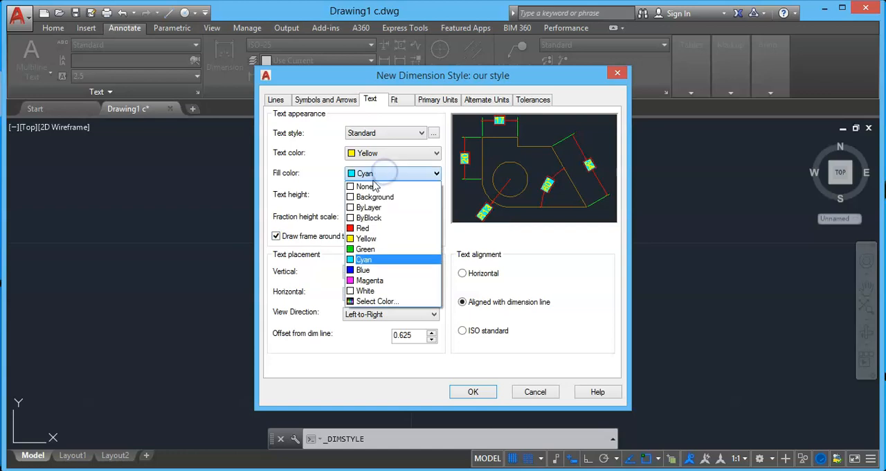
left_click(373, 185)
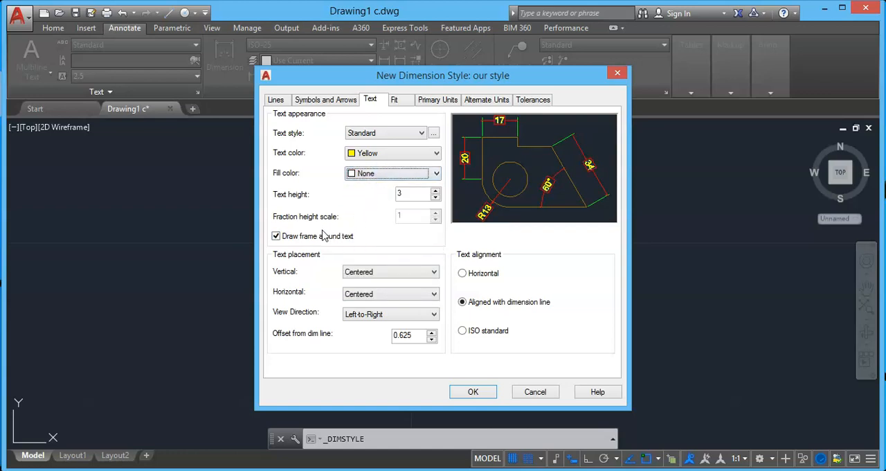
left_click(276, 237)
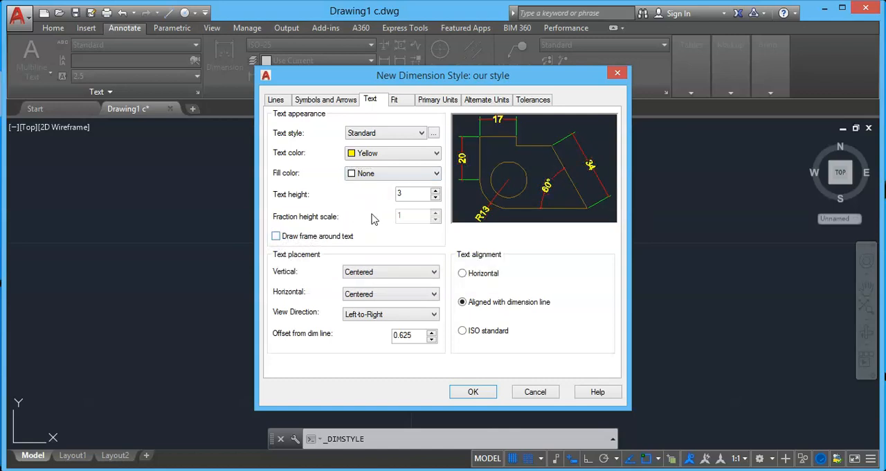
Step: Try the Above vertical text placement, return it to Centered, and keep the view direction at Left-to-Right
left_click(371, 272)
left_click(366, 290)
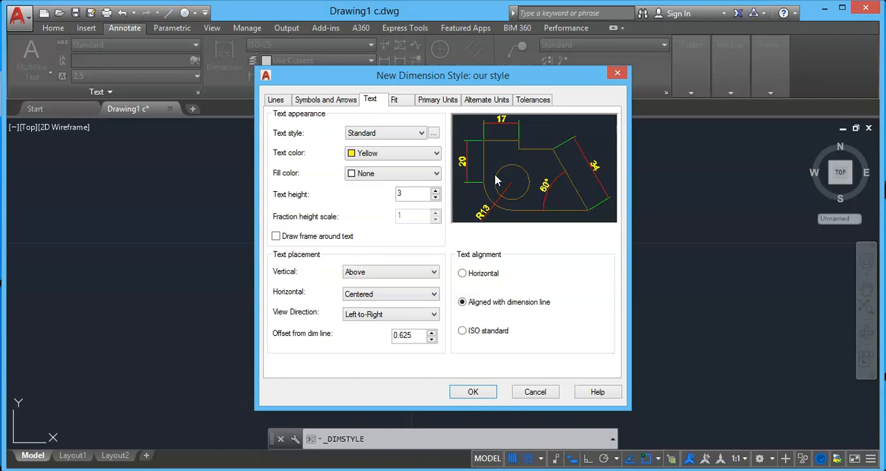
left_click(372, 273)
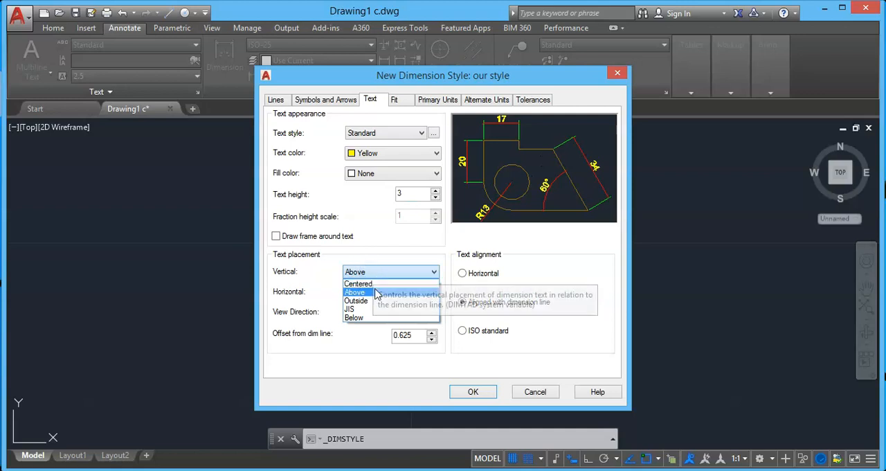
left_click(371, 284)
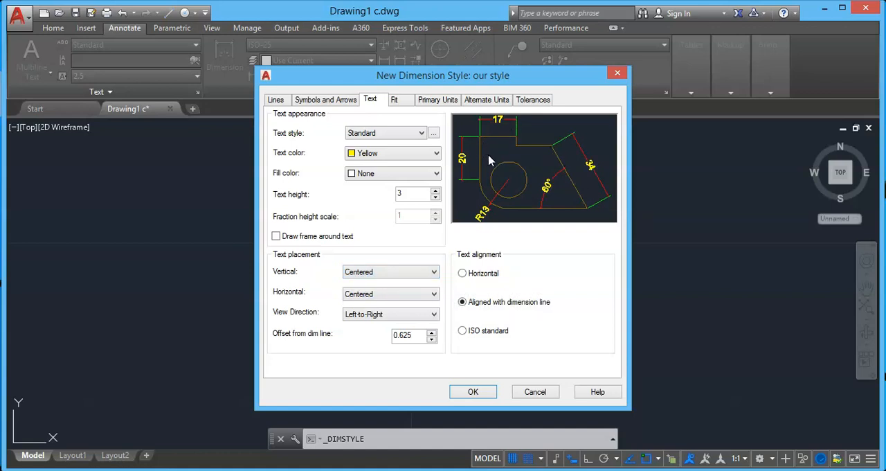
left_click(363, 317)
left_click(363, 323)
Step: Compare the ISO standard text alignment with Horizontal and set the dimension text alignment to Horizontal
left_click(463, 273)
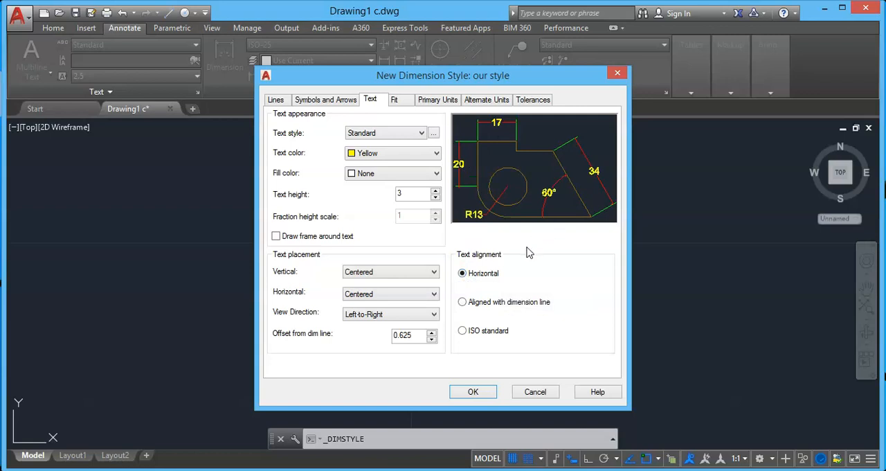
left_click(462, 332)
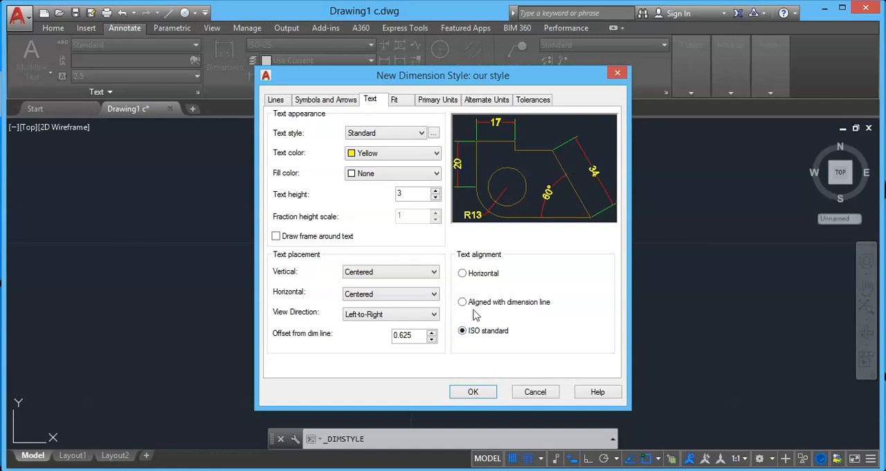
left_click(462, 274)
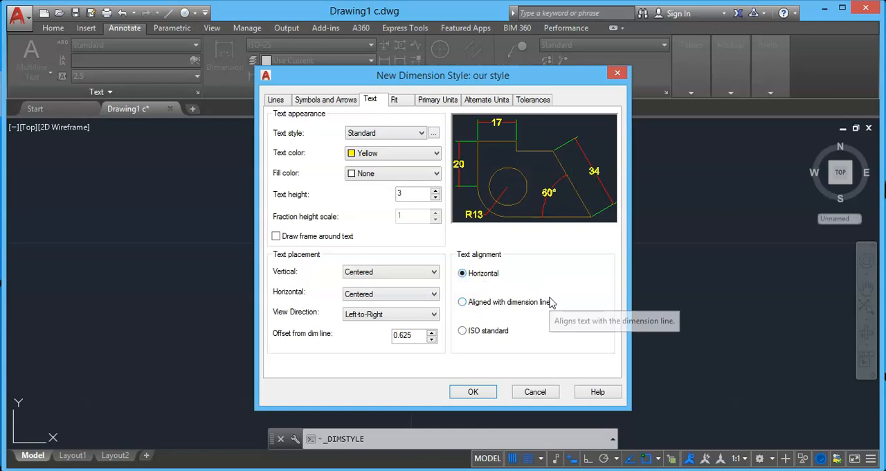
Step: Try the Annotative option for scaling the dimension features in the fit settings and turn it back off
left_click(395, 100)
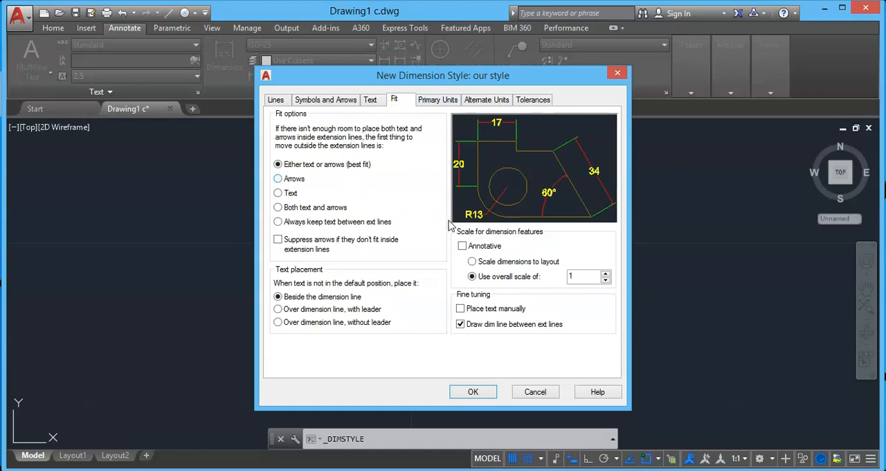
left_click(462, 246)
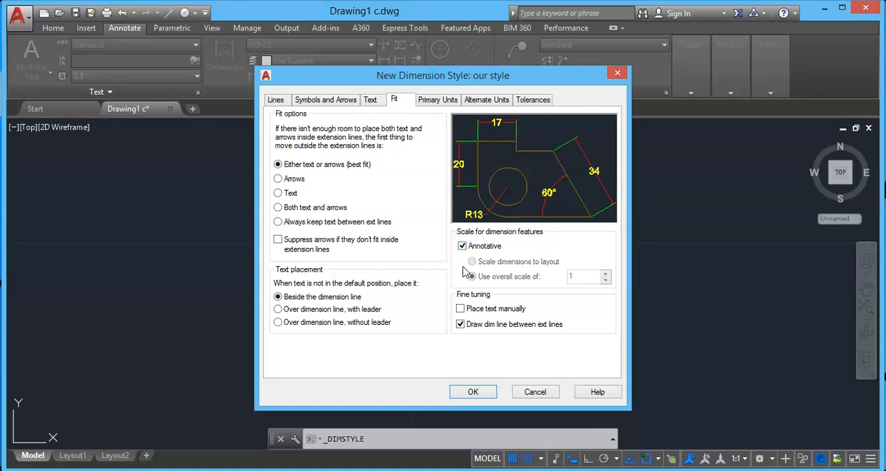
left_click(462, 246)
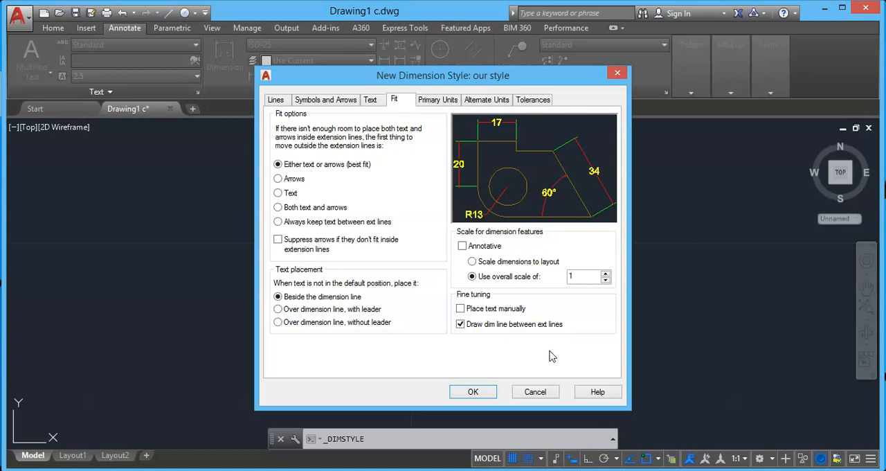
Step: Save the settings of the new dimension style and close the Dimension Style Manager
left_click(473, 392)
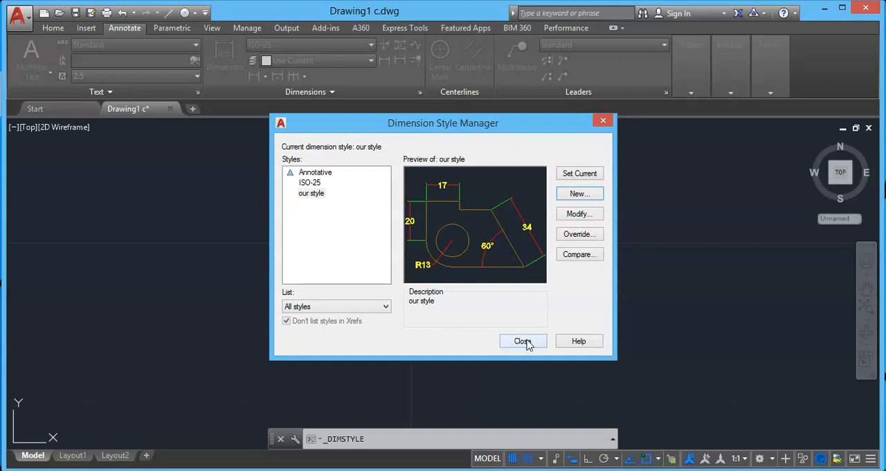
left_click(523, 341)
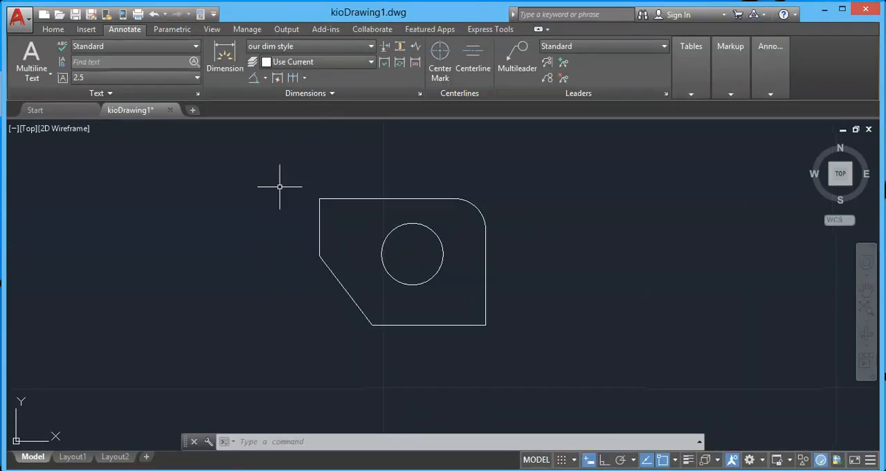
Step: Make "our style" the current dimension style and place a linear dimension above the straight top edge of the part
left_click(335, 47)
left_click(332, 49)
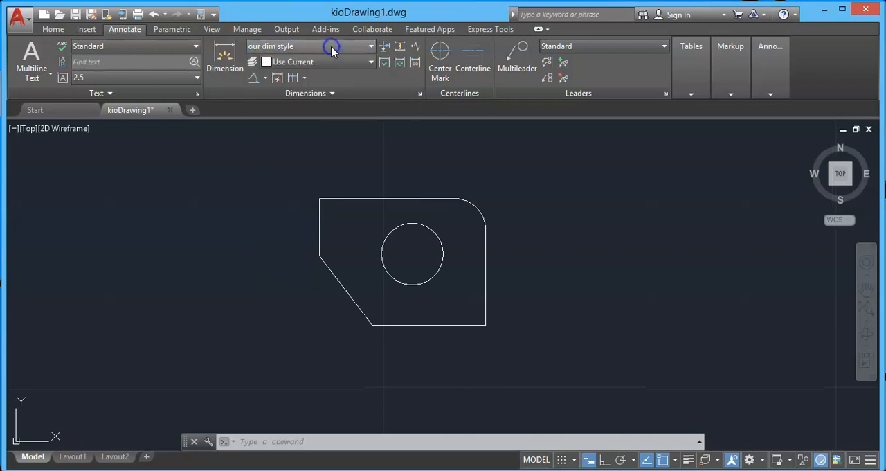
left_click(265, 77)
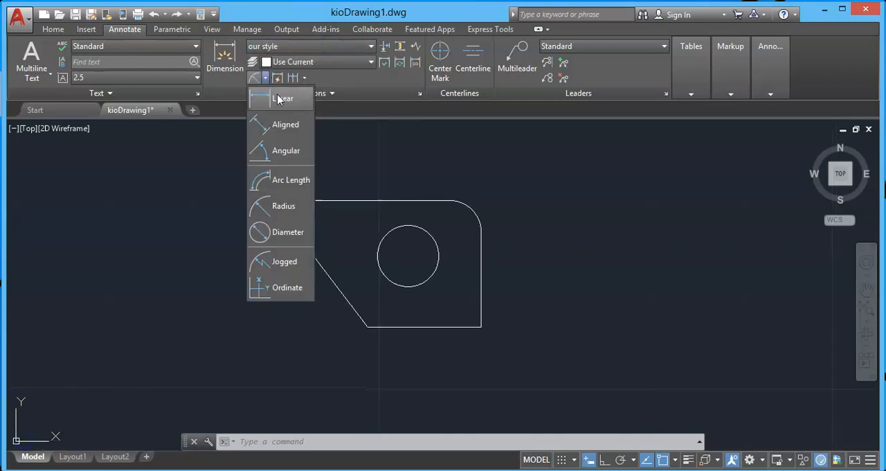
left_click(279, 99)
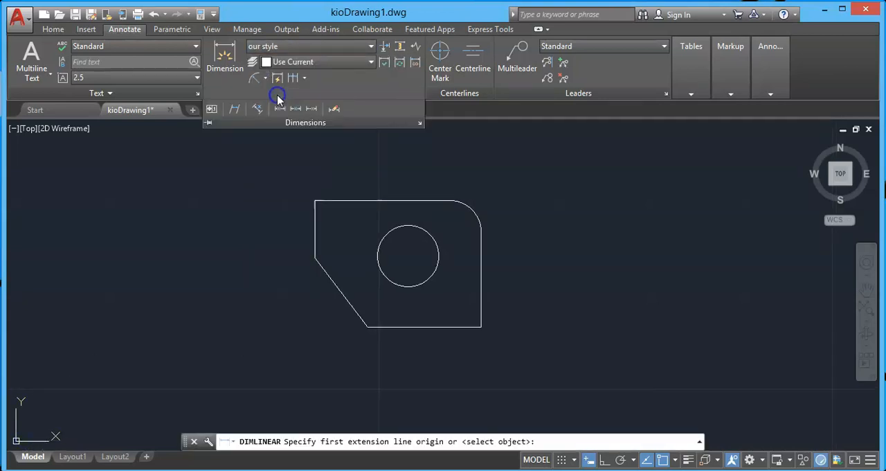
left_click(315, 201)
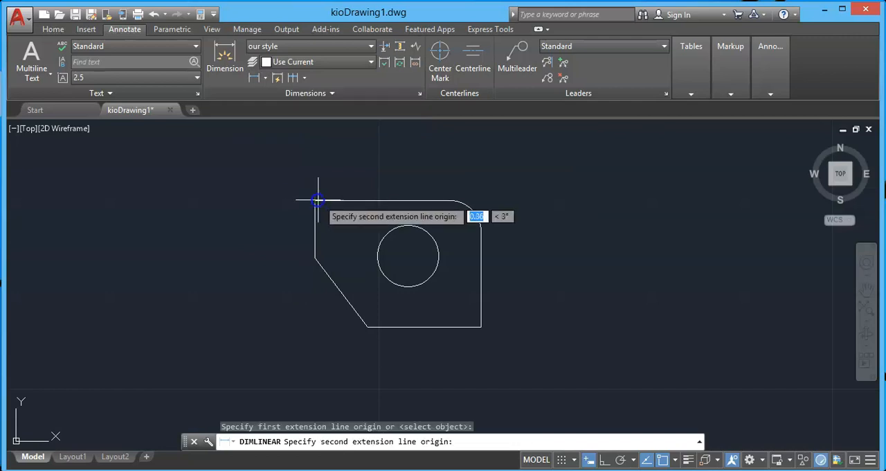
left_click(449, 201)
left_click(450, 179)
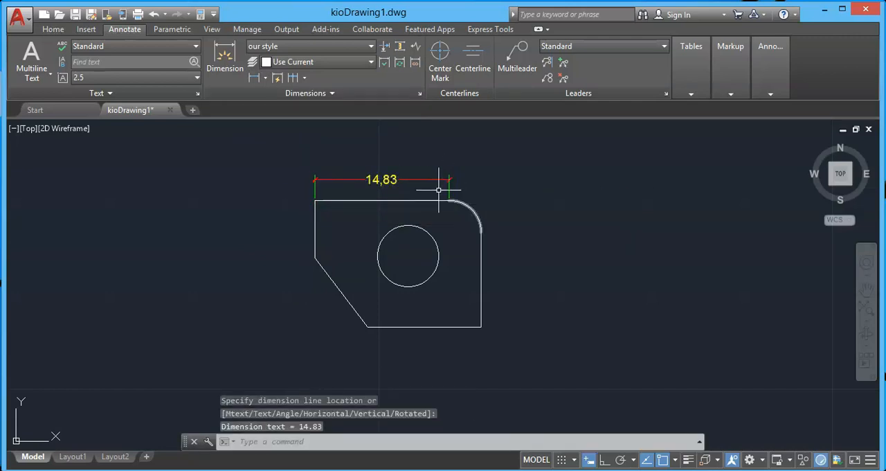
Step: Add a radius dimension to the circle, with its text outside the part beyond the lower right corner
left_click(268, 79)
left_click(285, 202)
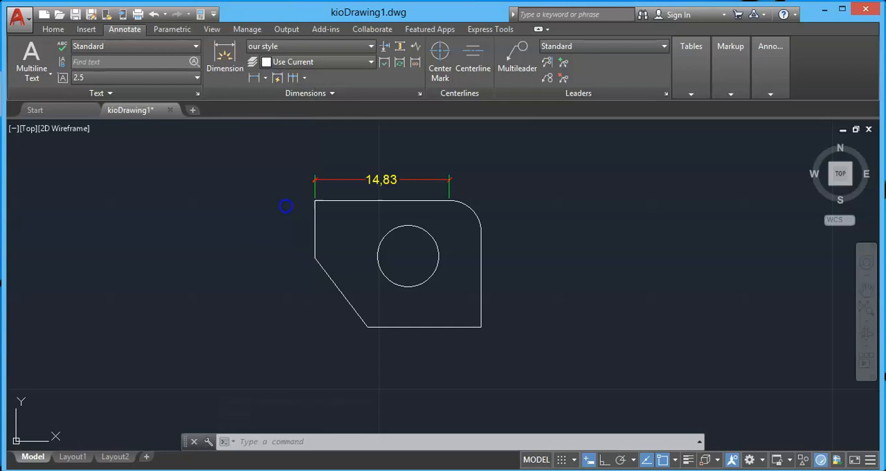
left_click(418, 287)
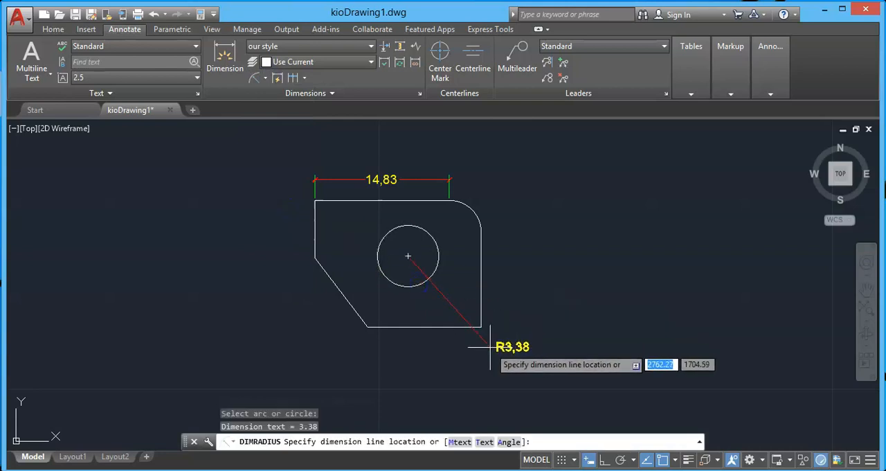
left_click(490, 346)
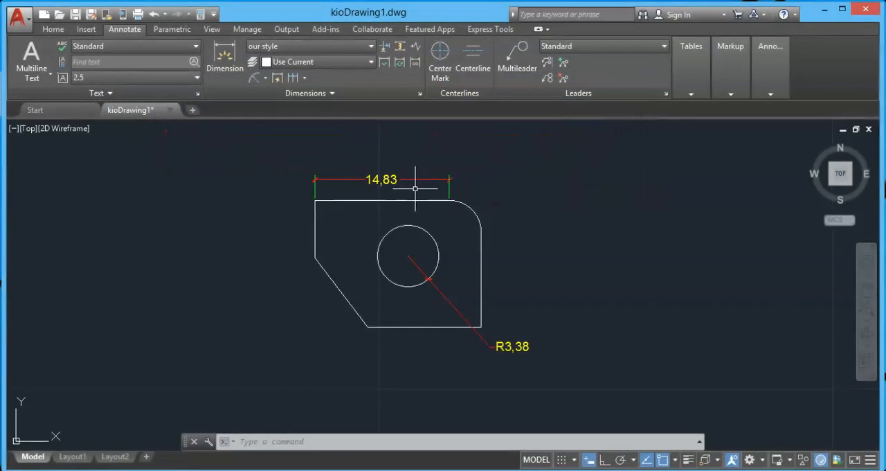
Step: Create a new dimension style named "our dim style" based on "our style" and continue to its settings
left_click(349, 47)
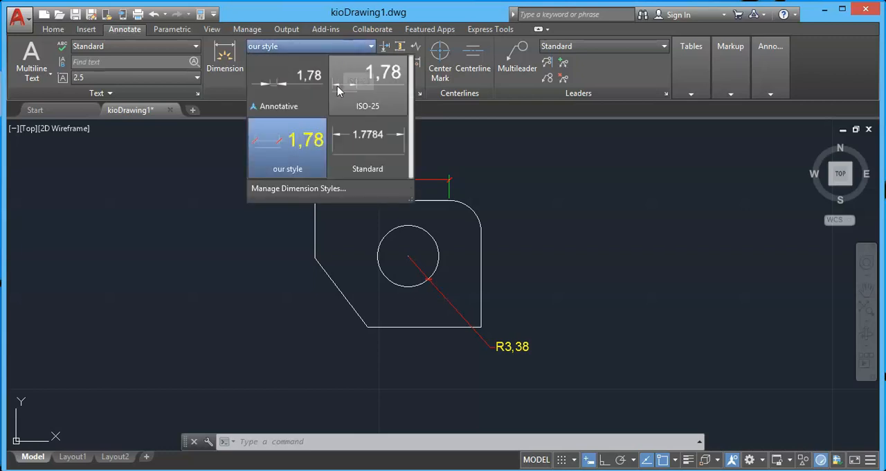
left_click(303, 189)
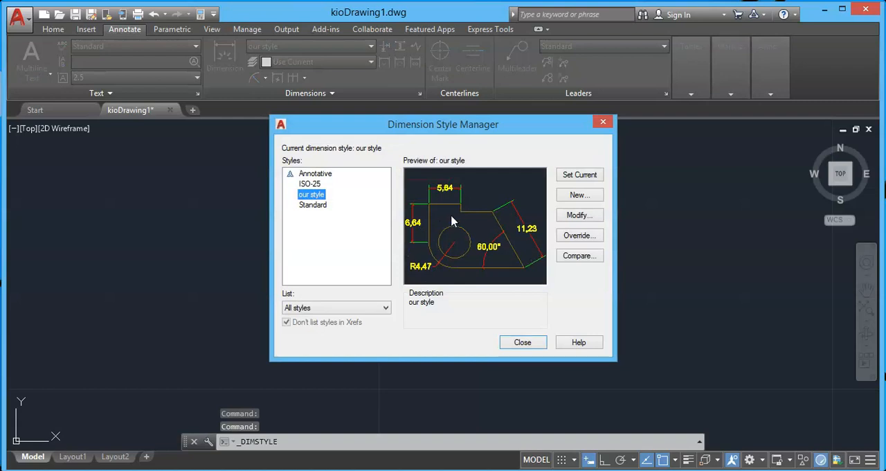
left_click(324, 196)
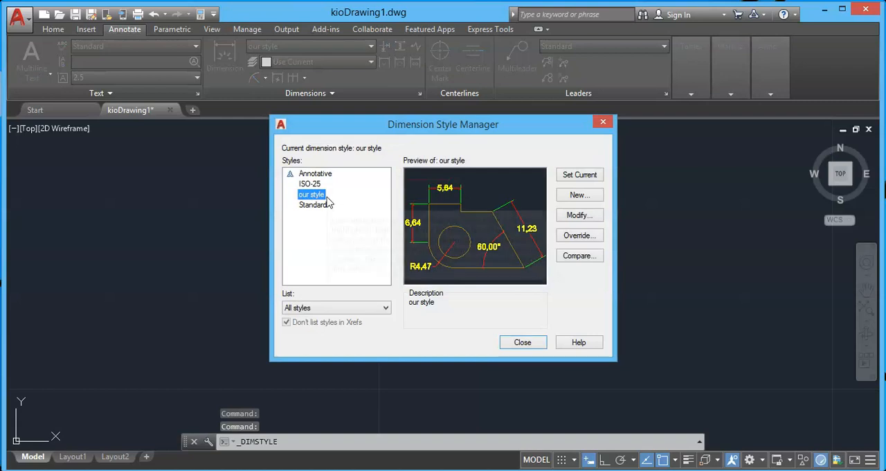
left_click(592, 200)
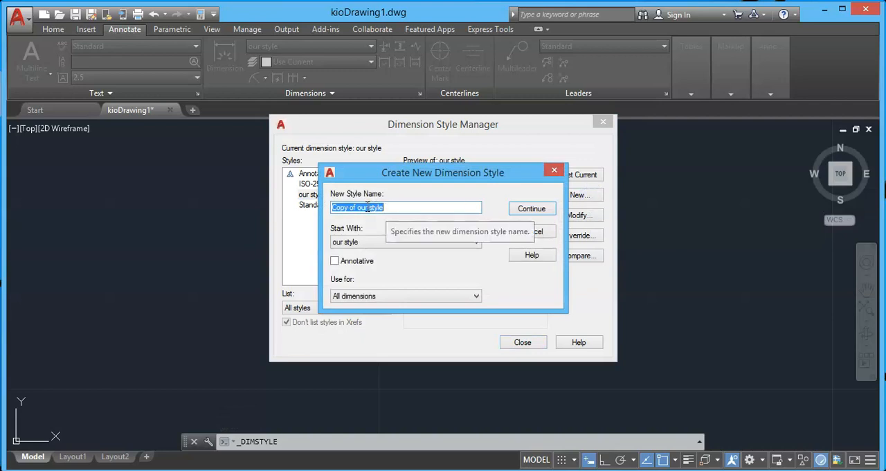
left_click(357, 208)
key("BackSpace")
key("BackSpace")
key("BackSpace")
key("BackSpace")
key("BackSpace")
key("BackSpace")
key("BackSpace")
key("BackSpace")
type("dim")
left_click(533, 210)
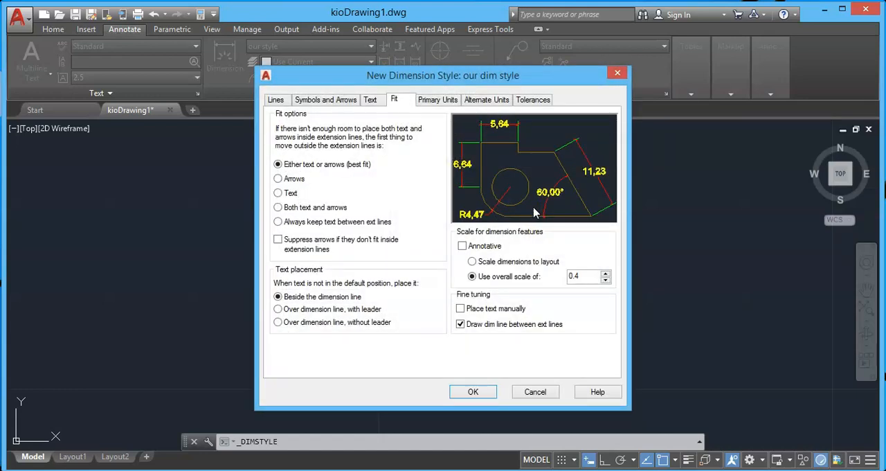
Step: Set the overall dimension scale of the new style to 2 and its linear unit format to Architectural
left_click_drag(586, 278, 558, 279)
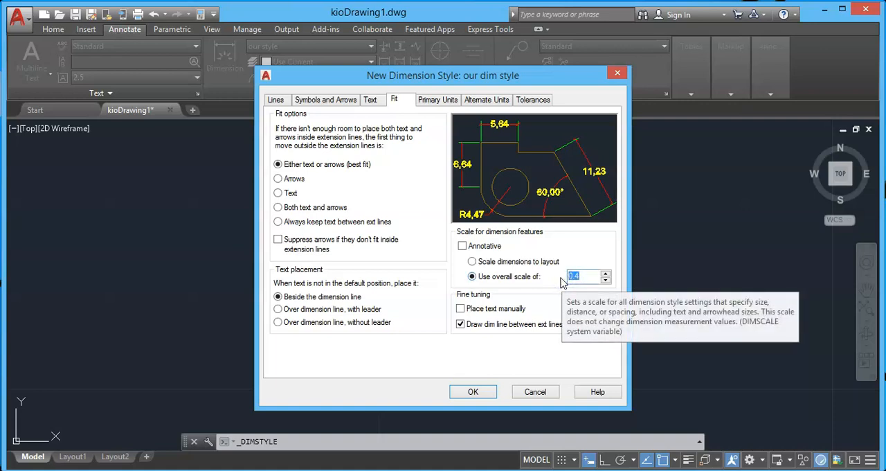
type("2")
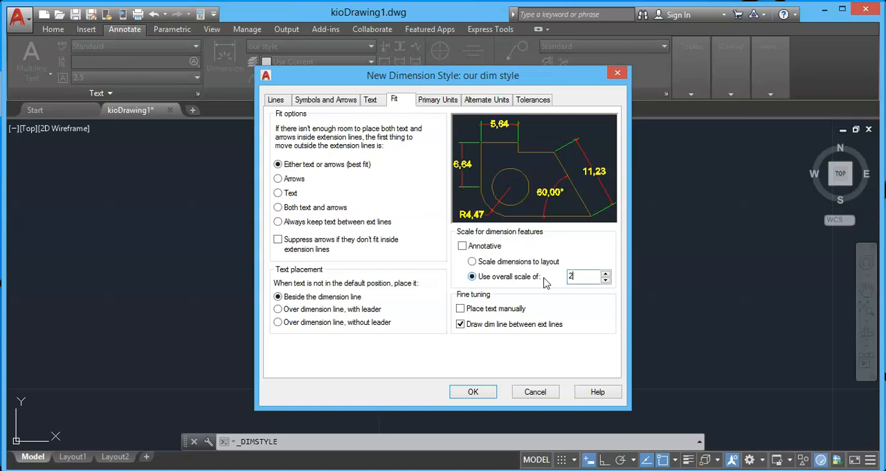
left_click(435, 99)
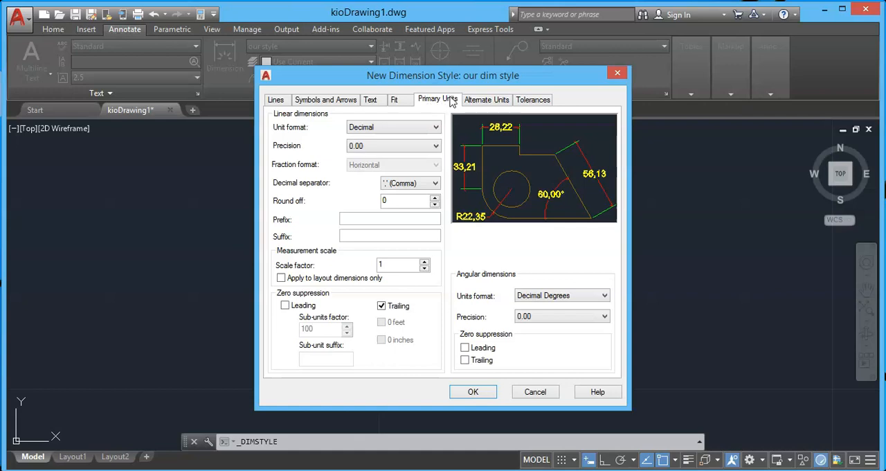
left_click(359, 129)
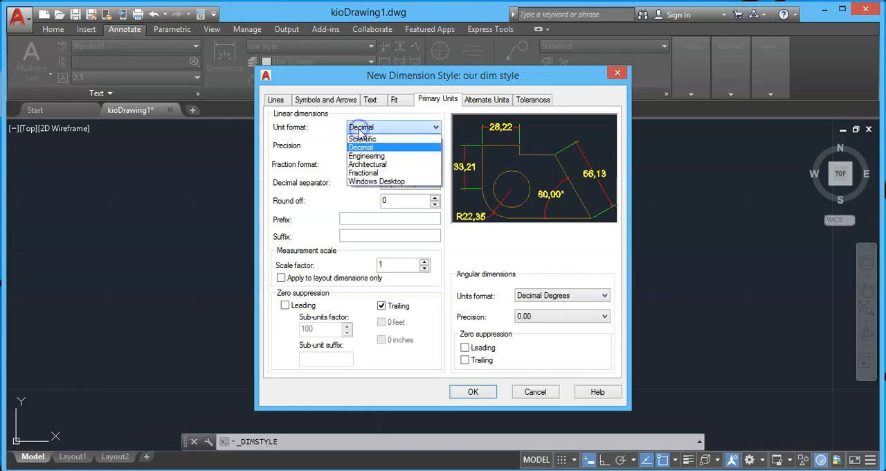
left_click(384, 165)
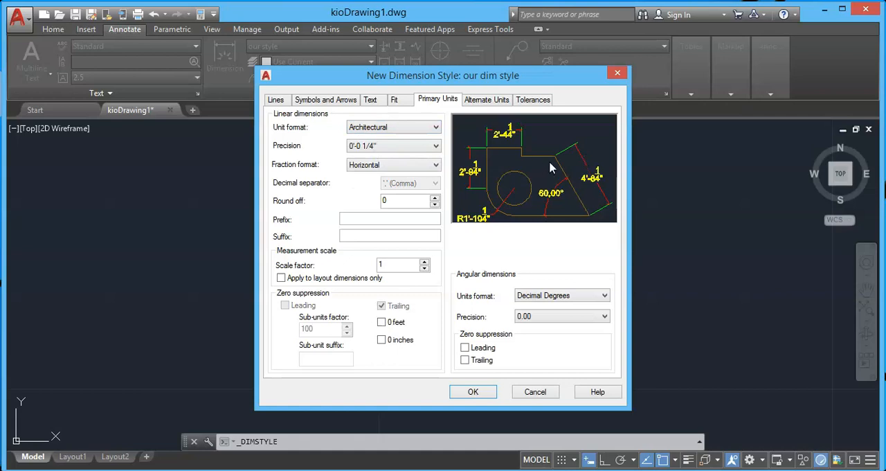
Step: Set the style's linear dimensions to Decimal format with precision 0.000 and a period as the decimal separator
left_click(383, 147)
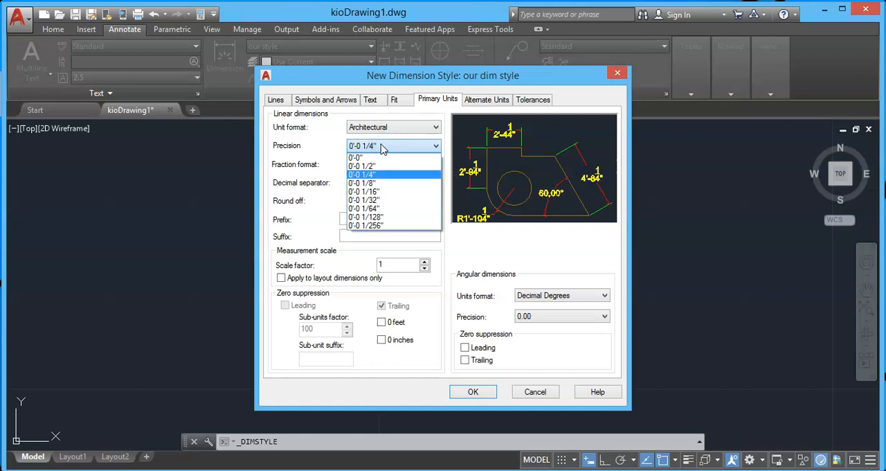
left_click(367, 183)
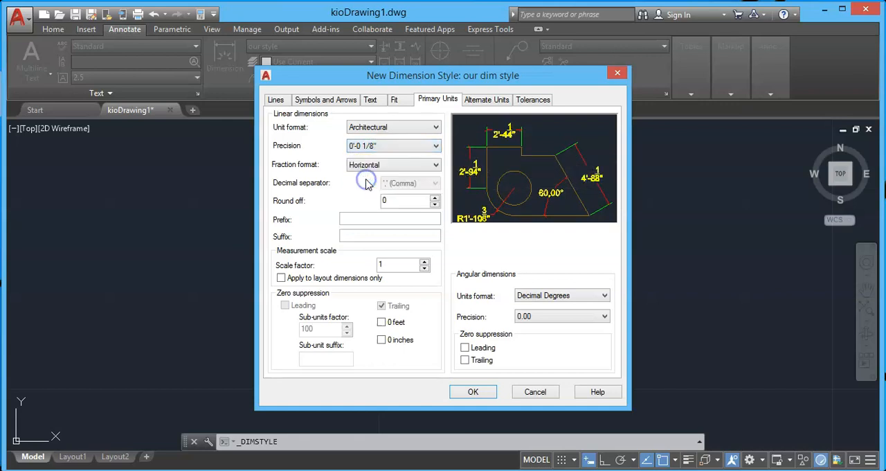
left_click(372, 128)
left_click(370, 148)
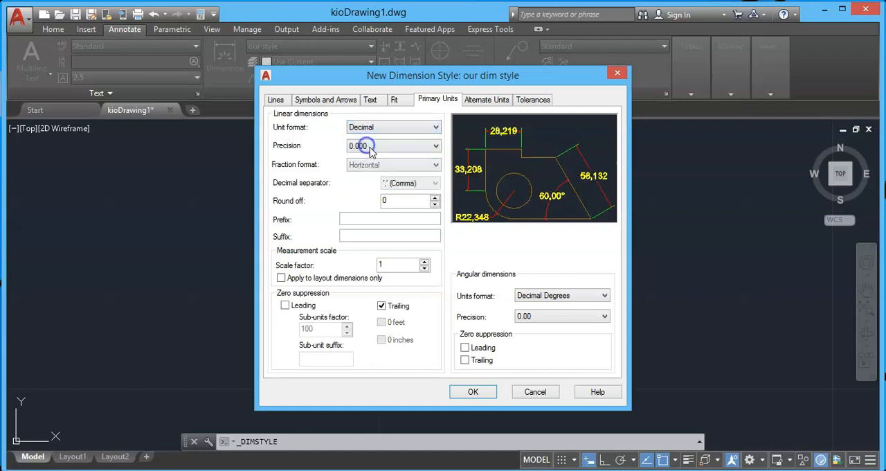
left_click(379, 148)
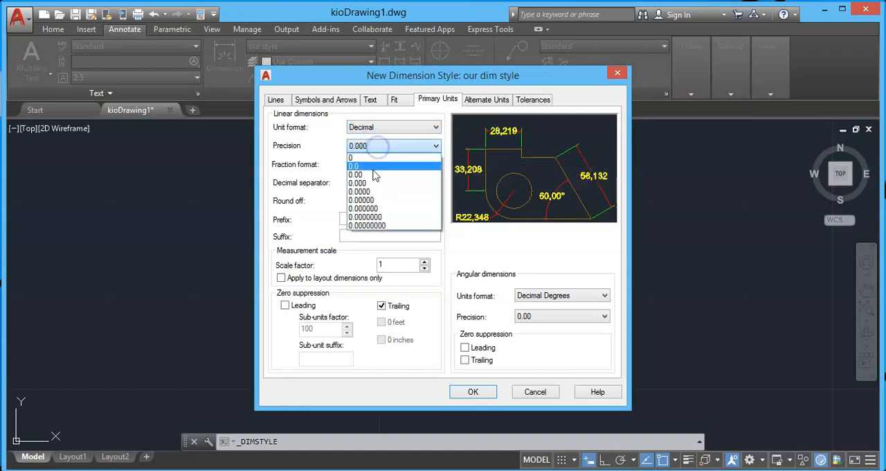
left_click(372, 173)
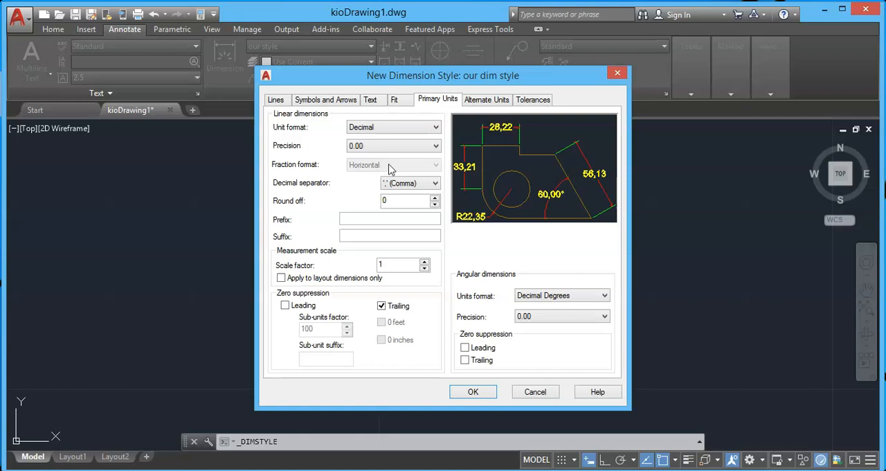
left_click(416, 183)
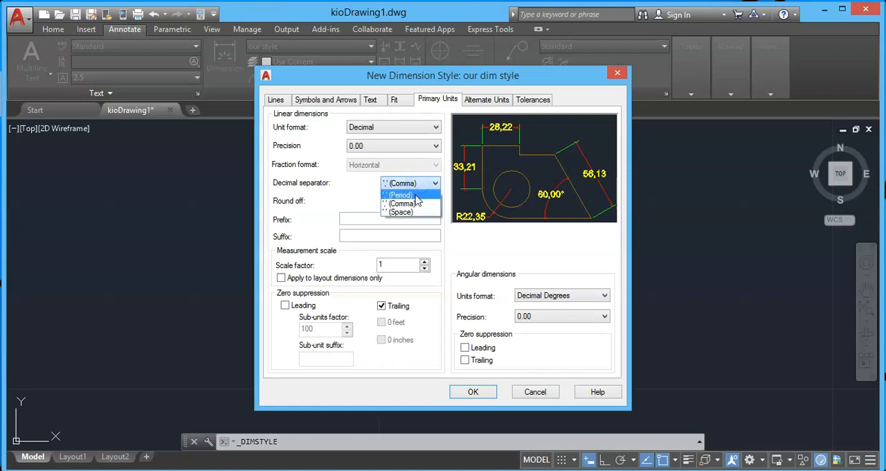
left_click(403, 195)
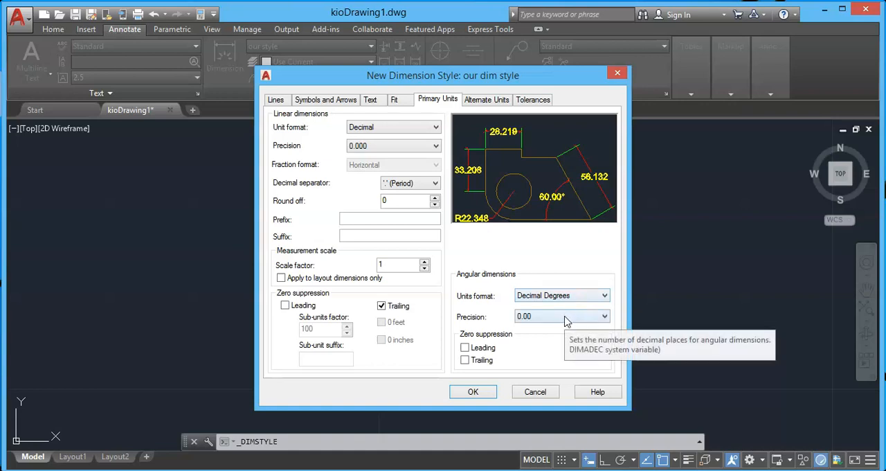
Step: Choose 0.00 as the angular dimension precision, save the new style and close the style manager
left_click(521, 315)
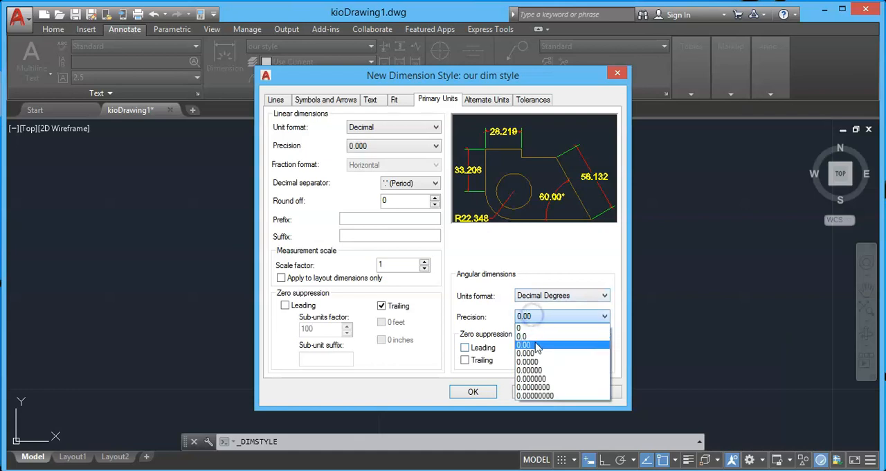
left_click(537, 346)
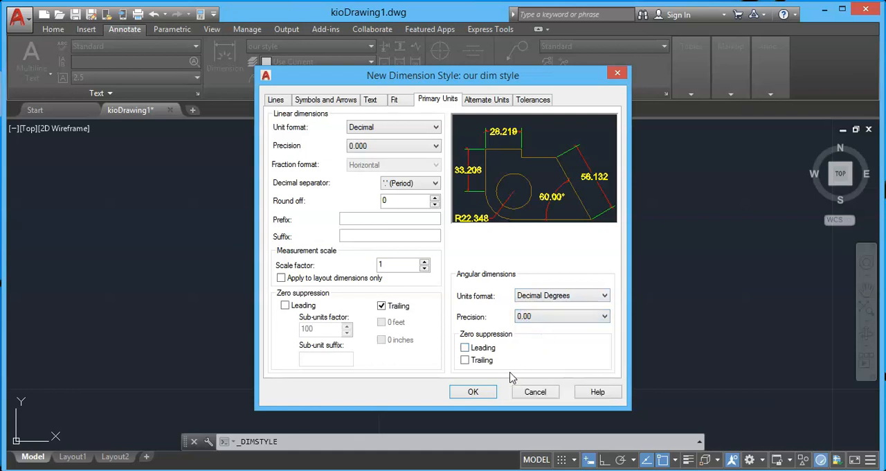
left_click(480, 391)
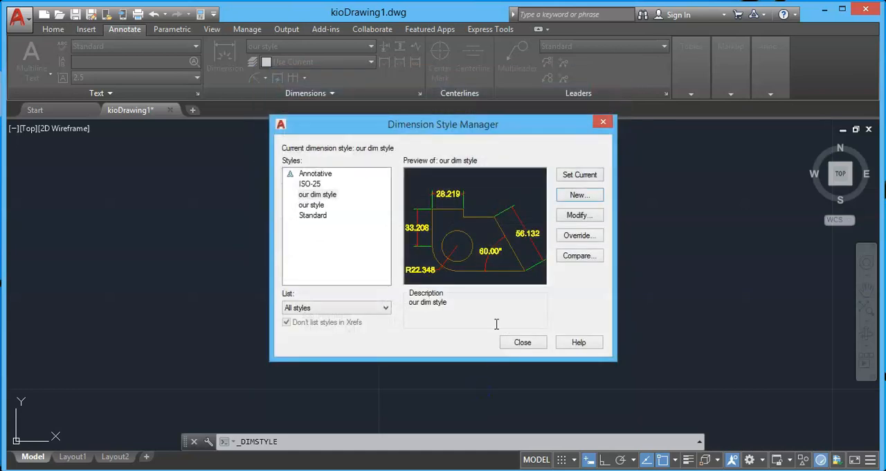
left_click(517, 342)
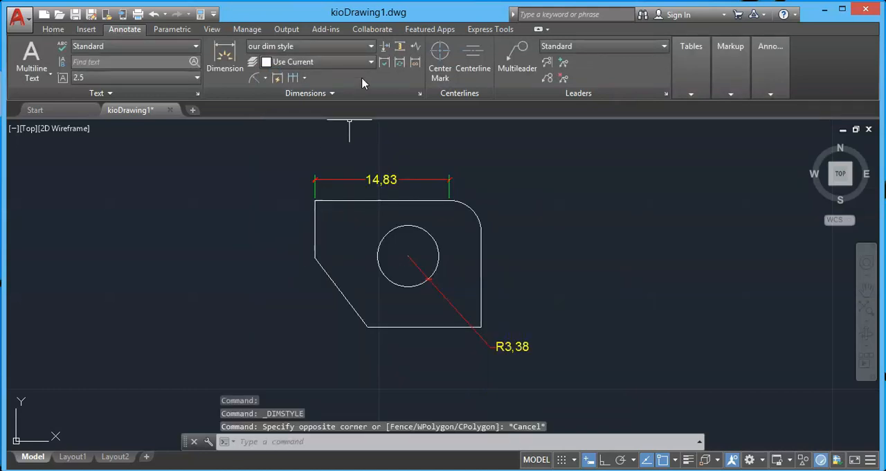
Step: Select "our dim style" as the current dimension style and add an angular dimension between the slanted edge and the bottom edge
left_click(347, 47)
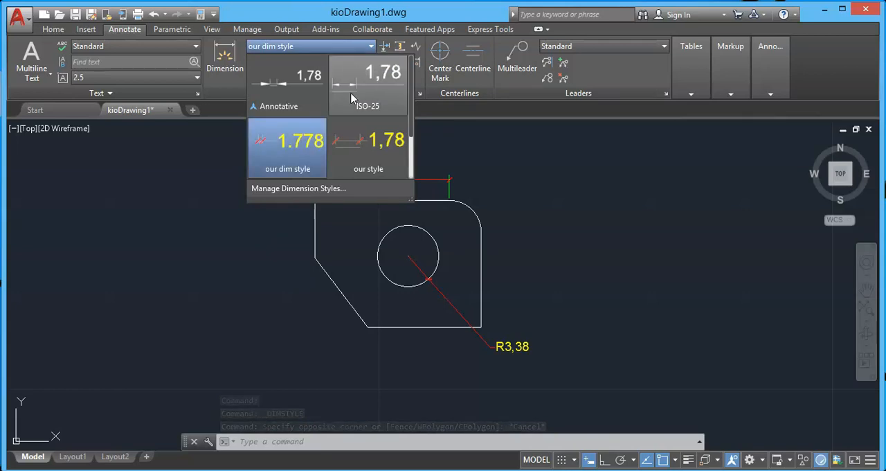
left_click(298, 167)
left_click(265, 78)
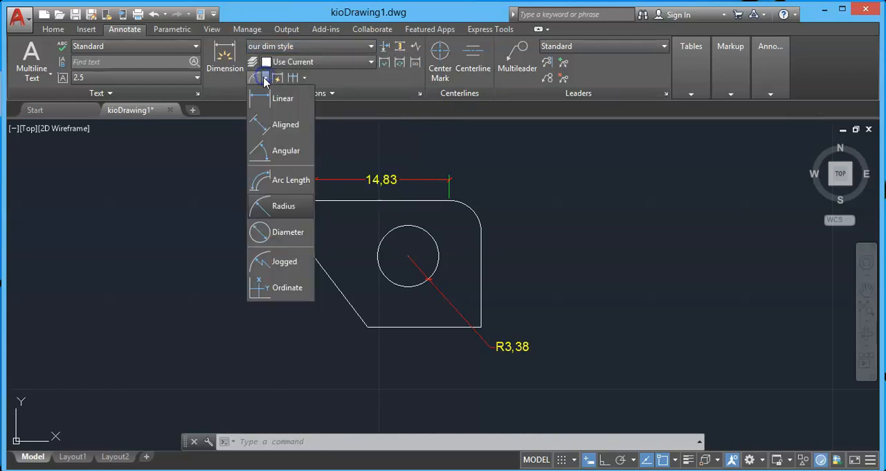
left_click(286, 151)
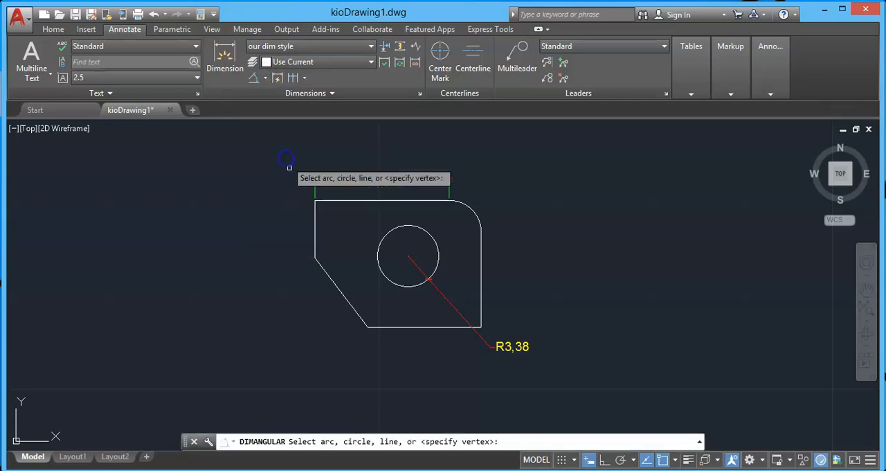
left_click(356, 312)
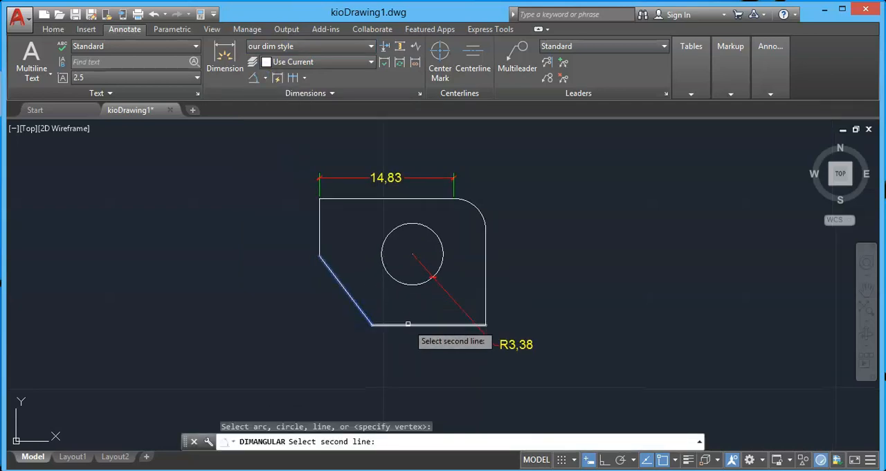
left_click(405, 323)
left_click(391, 323)
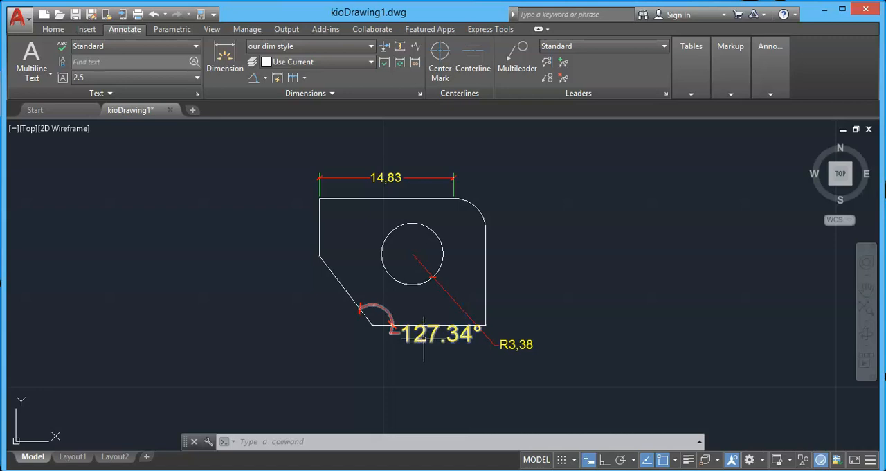
Step: Delete the angular, radius and linear dimensions from the part
left_click(423, 340)
left_click(450, 296)
left_click(398, 179)
key("Delete")
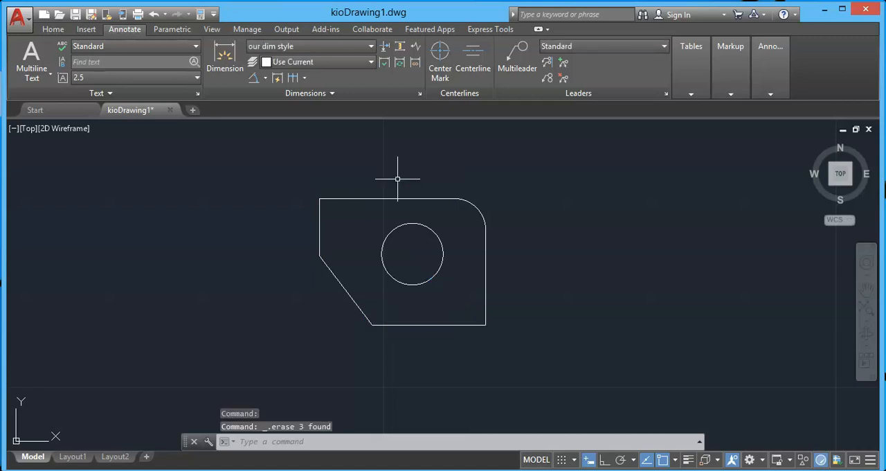